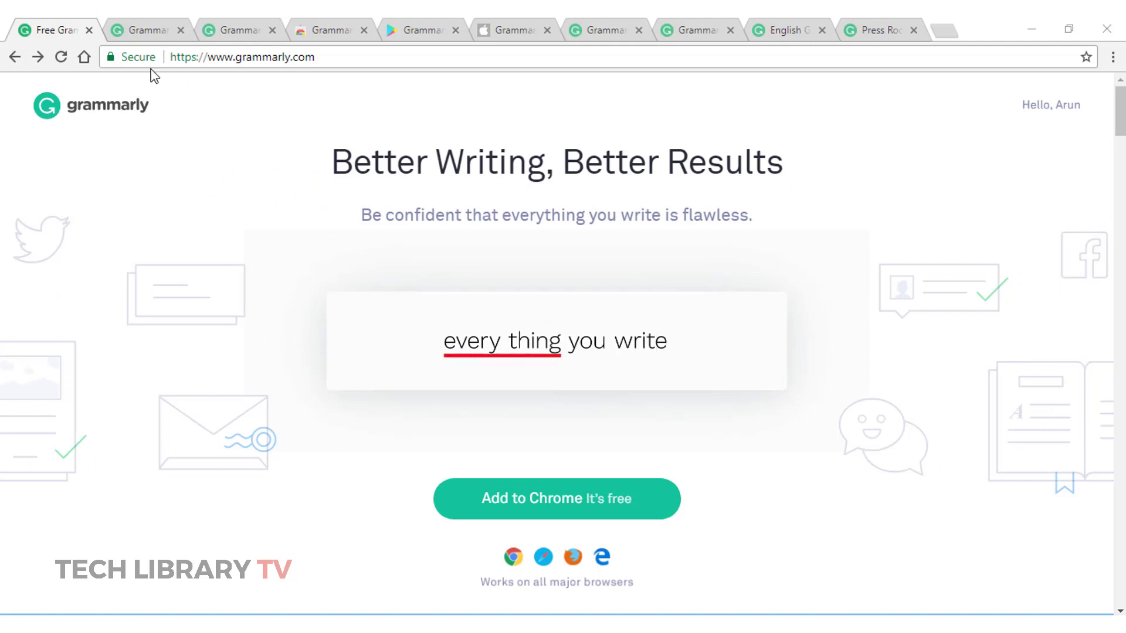
In the online editor, title the new document 'sample title' and place the cursor in its body
{"action": "left_click", "coordinate": [147, 30]}
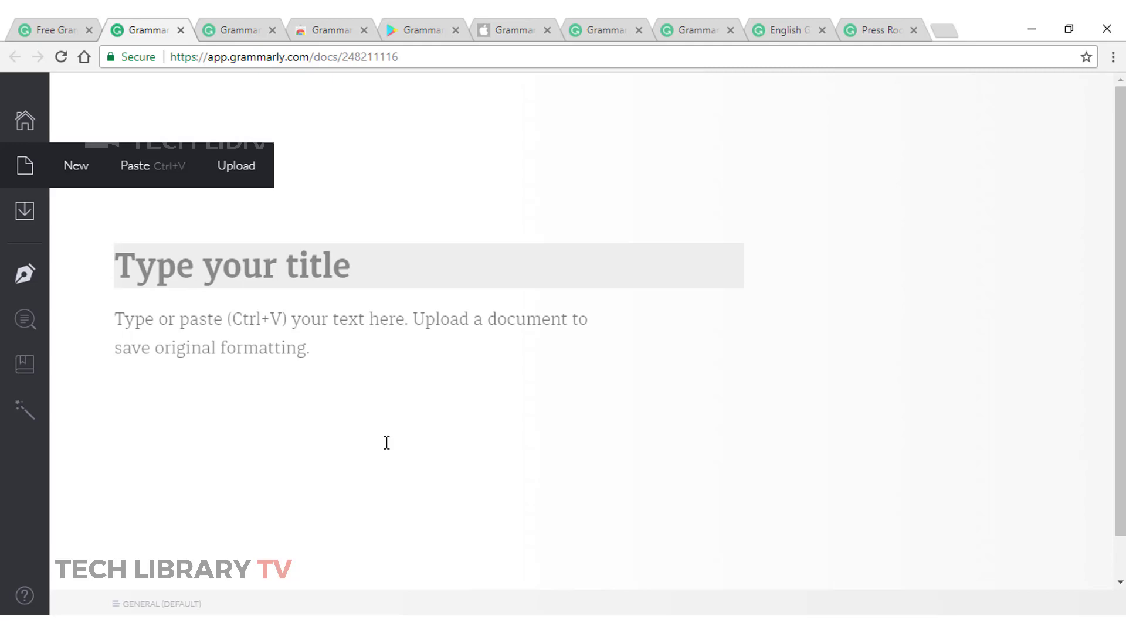
{"action": "type", "text": "sample title"}
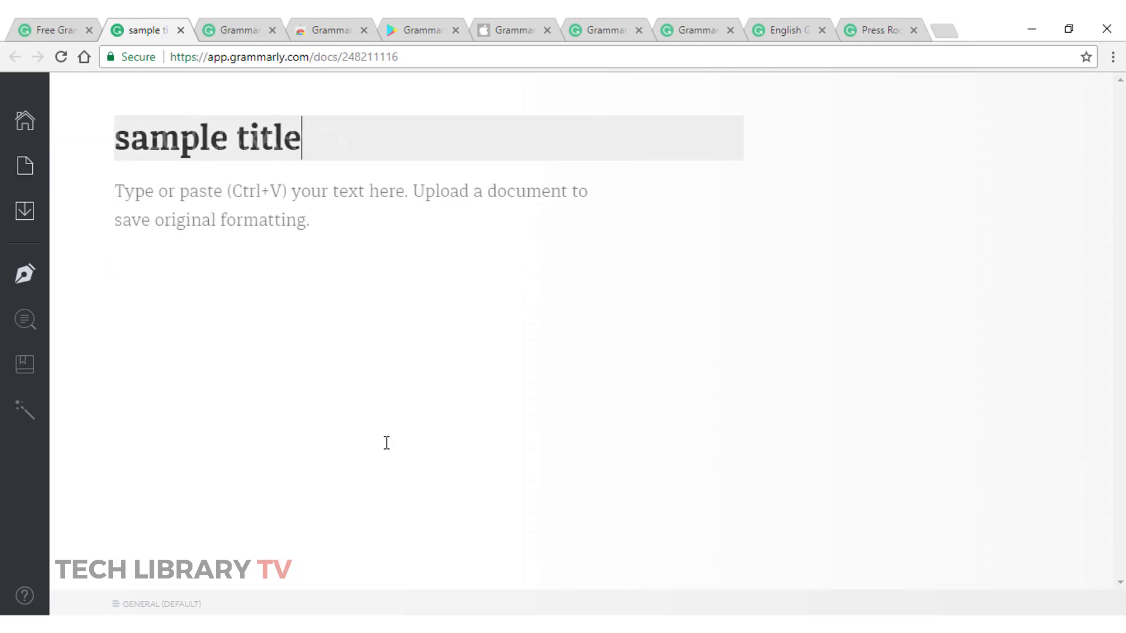
{"action": "left_click", "coordinate": [387, 444]}
{"action": "mouse_move", "coordinate": [28, 170]}
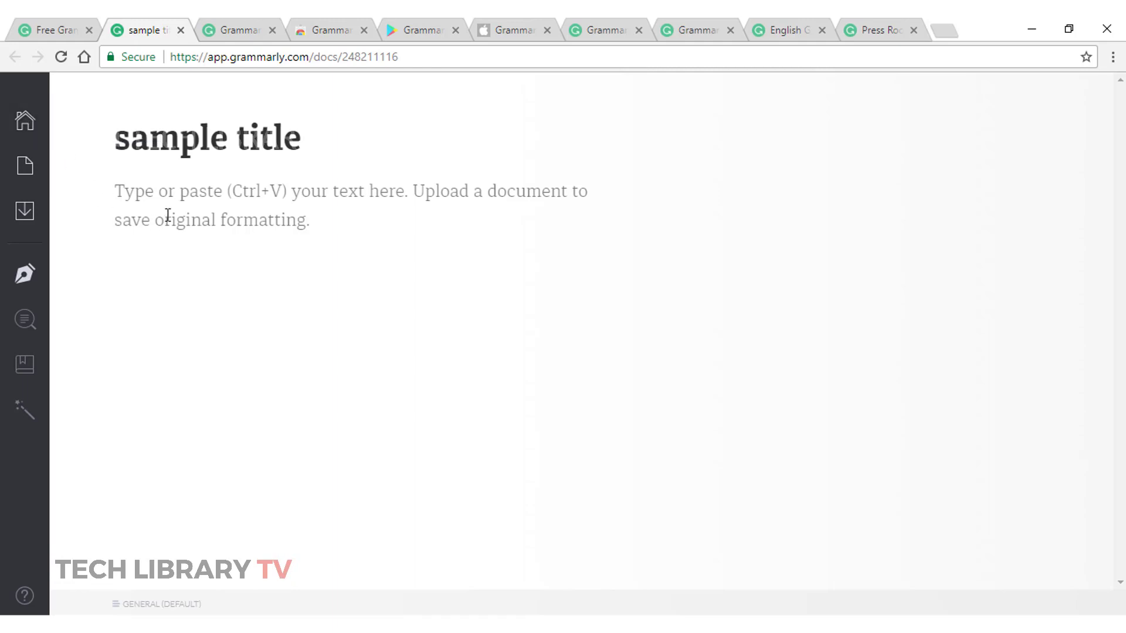
Type the sample sentence and accept the fixes satrt→start, its→it's, givee→give, optoins→options
{"action": "type", "text": "once "}
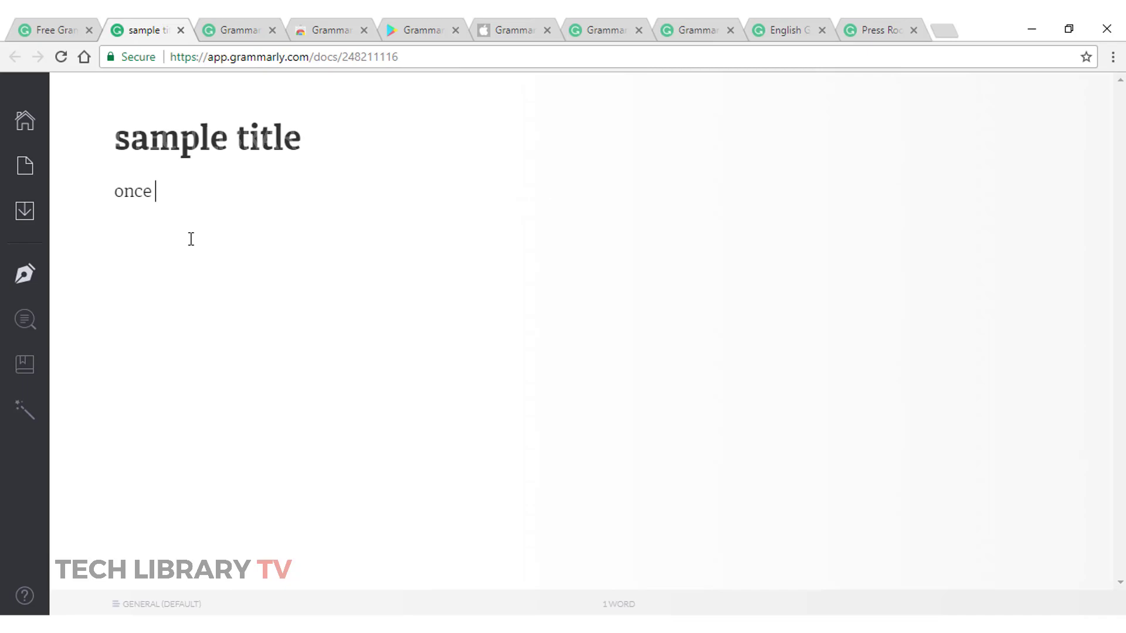
{"action": "type", "text": "we satrt writing here its going"}
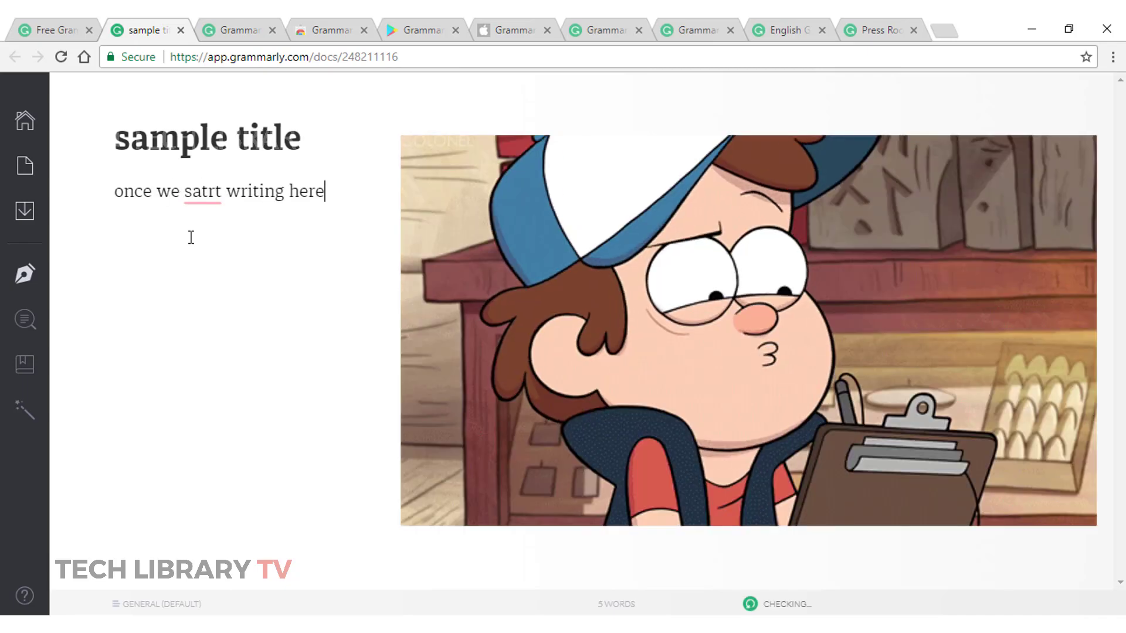
{"action": "type", "text": " optoins and grammar checks done v"}
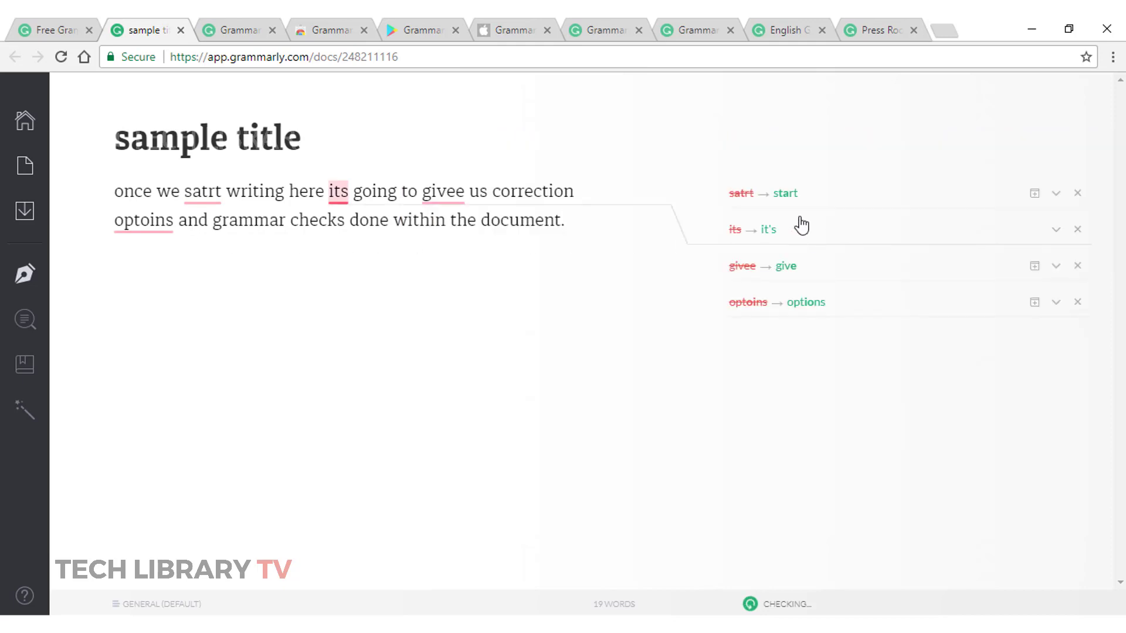
{"action": "left_click", "coordinate": [778, 202]}
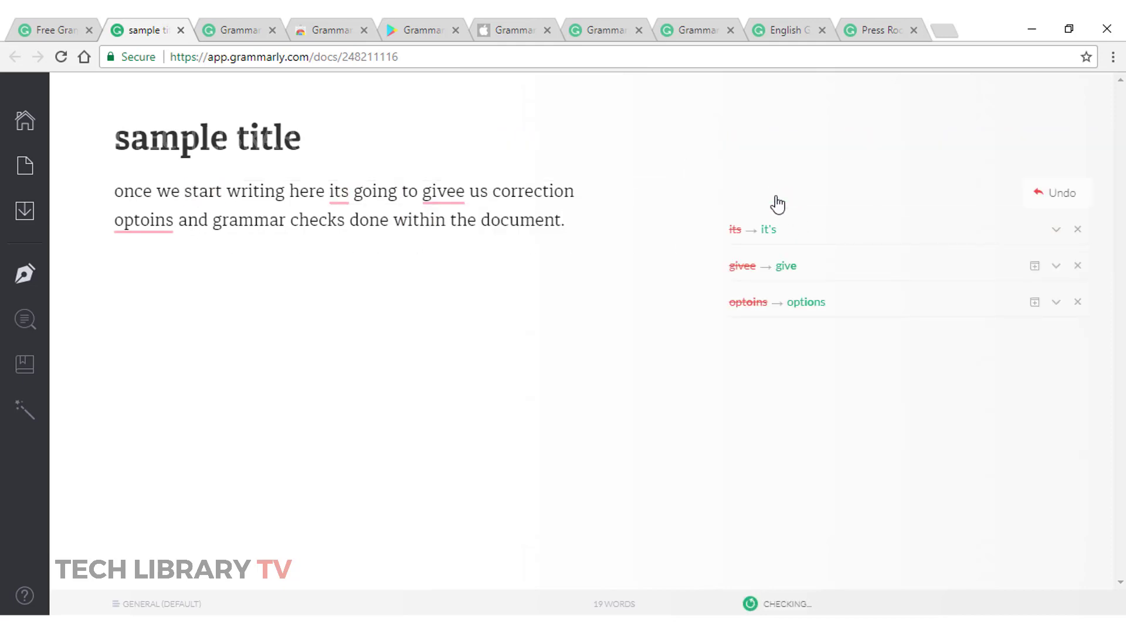
{"action": "left_click", "coordinate": [770, 233]}
{"action": "left_click", "coordinate": [770, 235]}
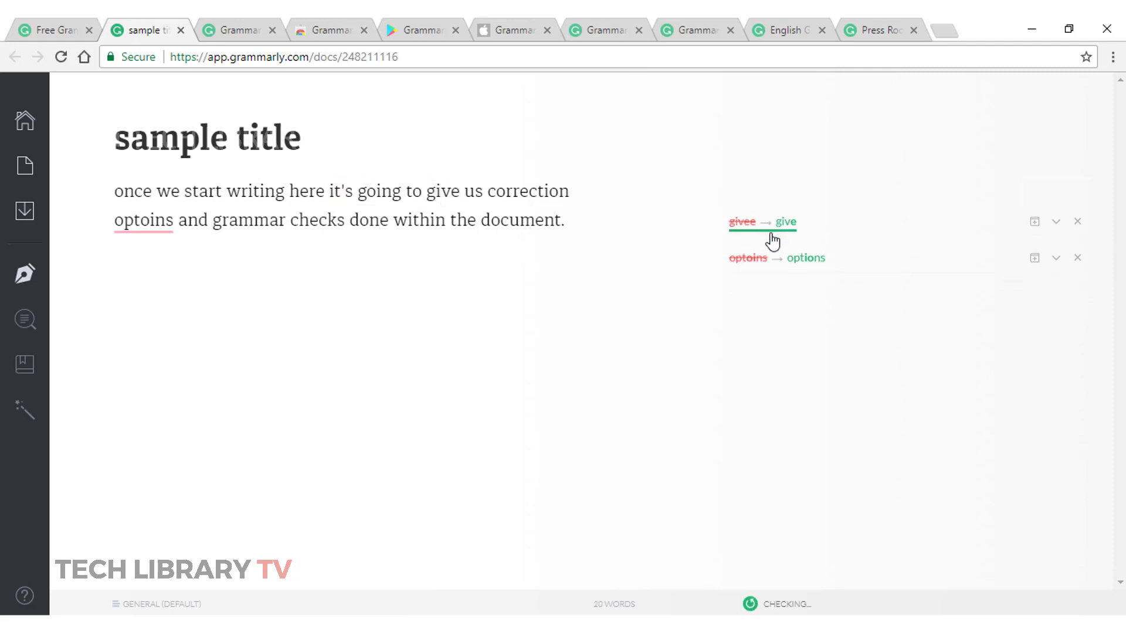
{"action": "left_click", "coordinate": [791, 235]}
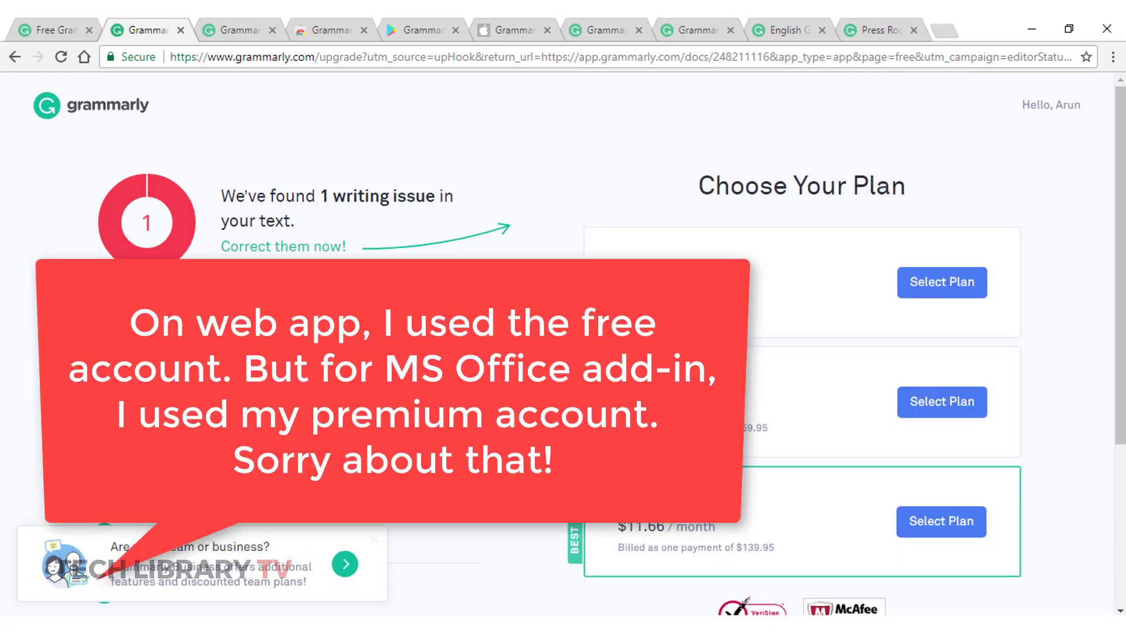
Go back from the upgrade plans page to the document with Alt+Left
{"action": "key", "text": "alt+Left"}
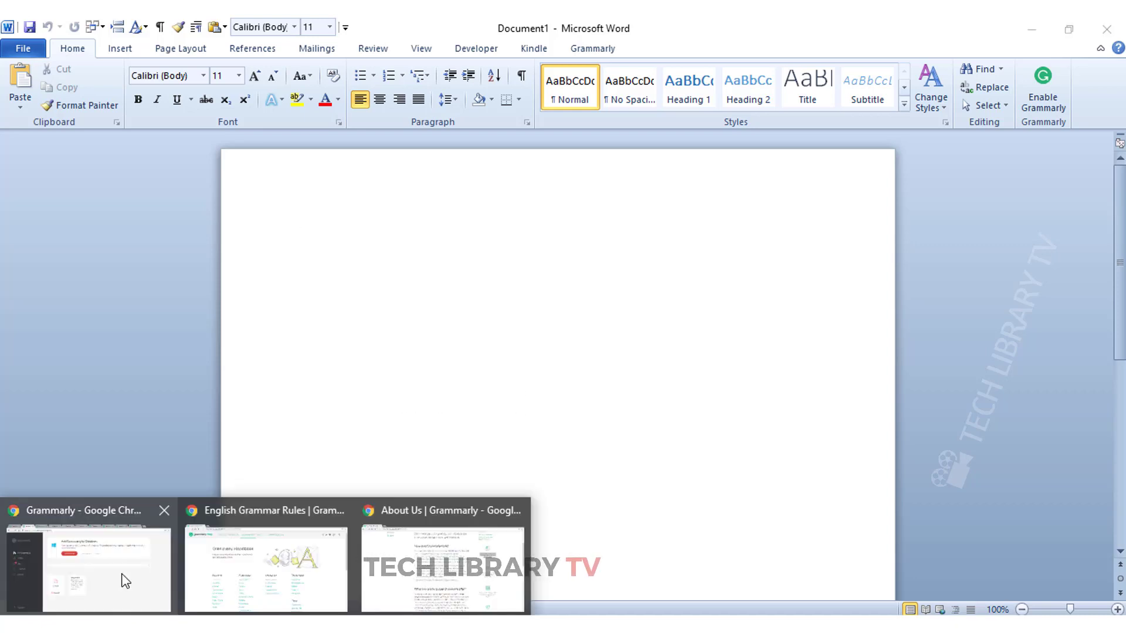
{"action": "left_click", "coordinate": [120, 579]}
{"action": "left_click", "coordinate": [234, 29]}
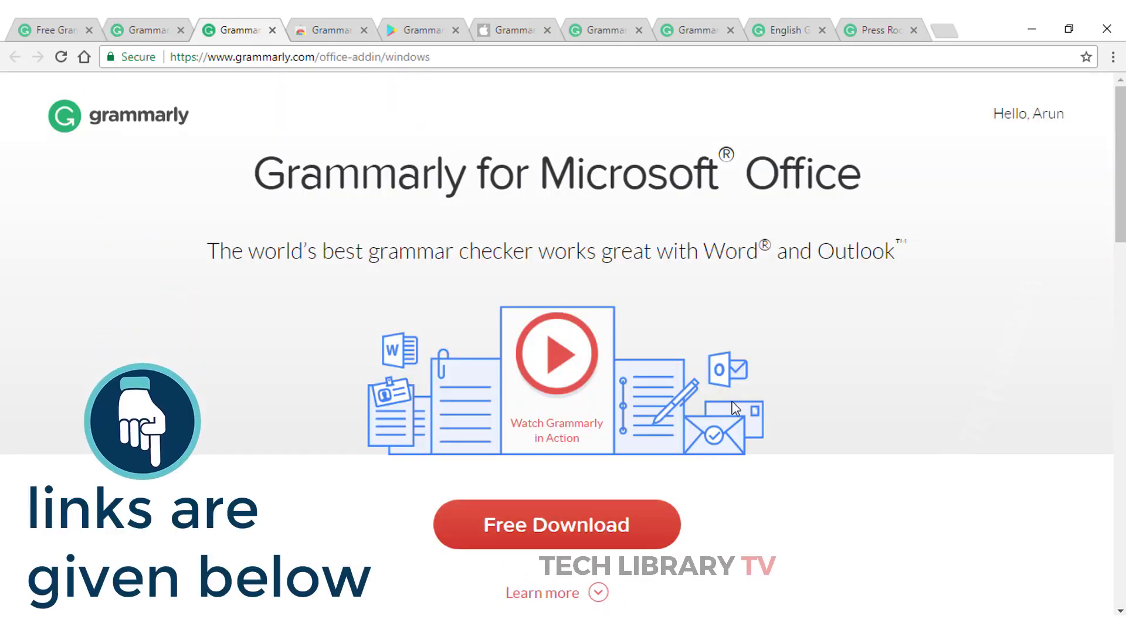
{"action": "scroll", "coordinate": [719, 316], "scroll_direction": "down", "scroll_amount": 5}
{"action": "scroll", "coordinate": [664, 373], "scroll_direction": "up", "scroll_amount": 5}
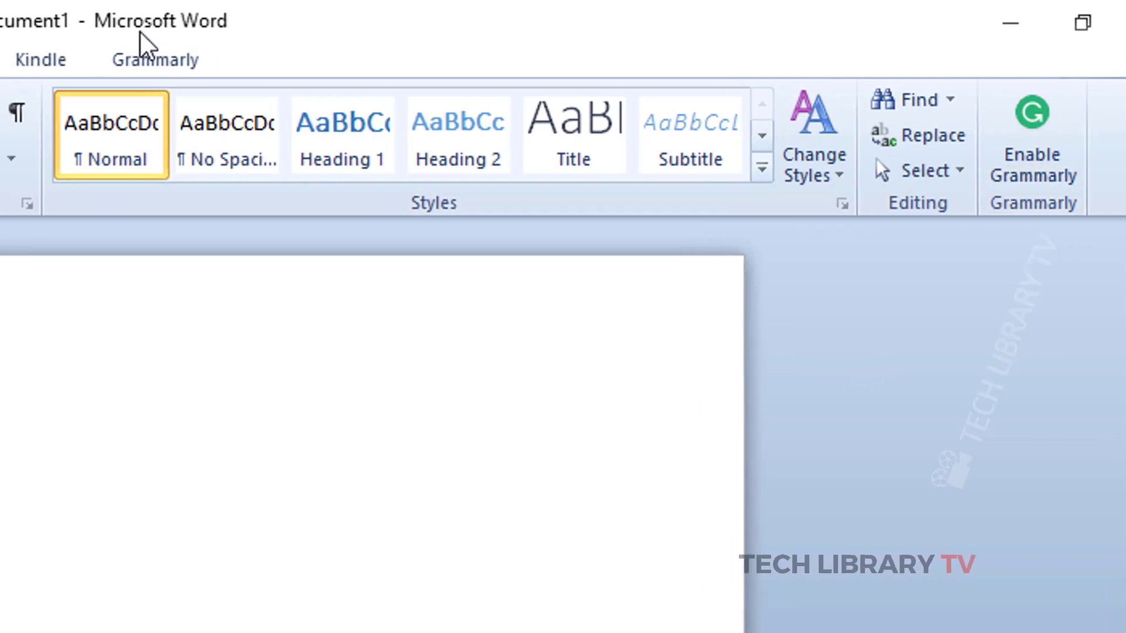
Show the Grammarly add-in's commands on Word's ribbon
{"action": "left_click", "coordinate": [156, 59]}
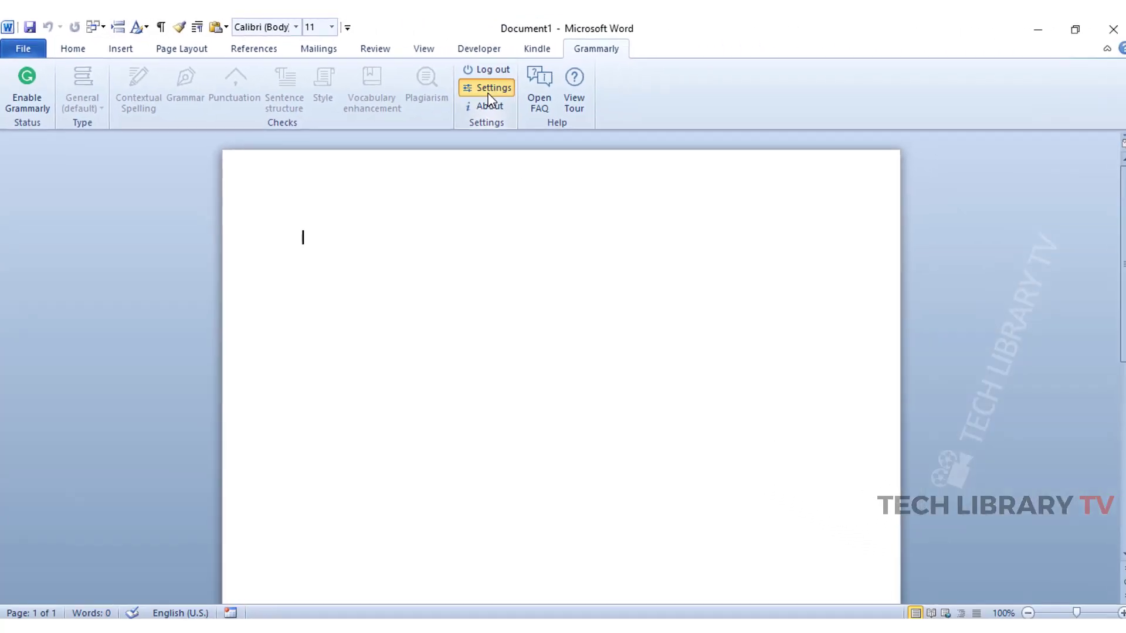
{"action": "left_click", "coordinate": [486, 88]}
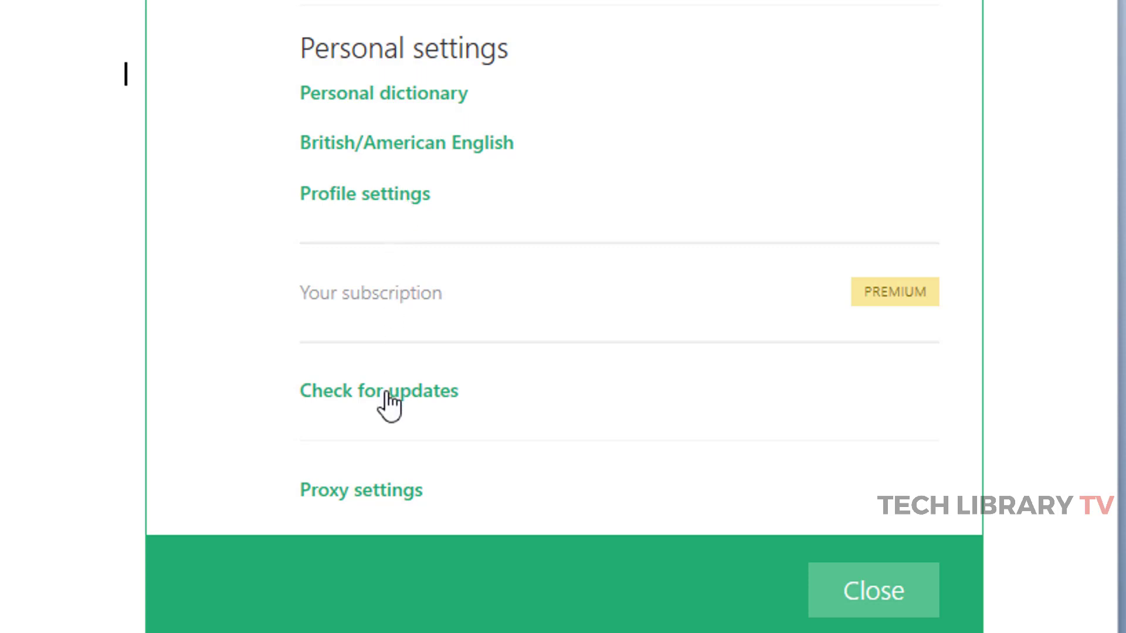
{"action": "left_click", "coordinate": [875, 588]}
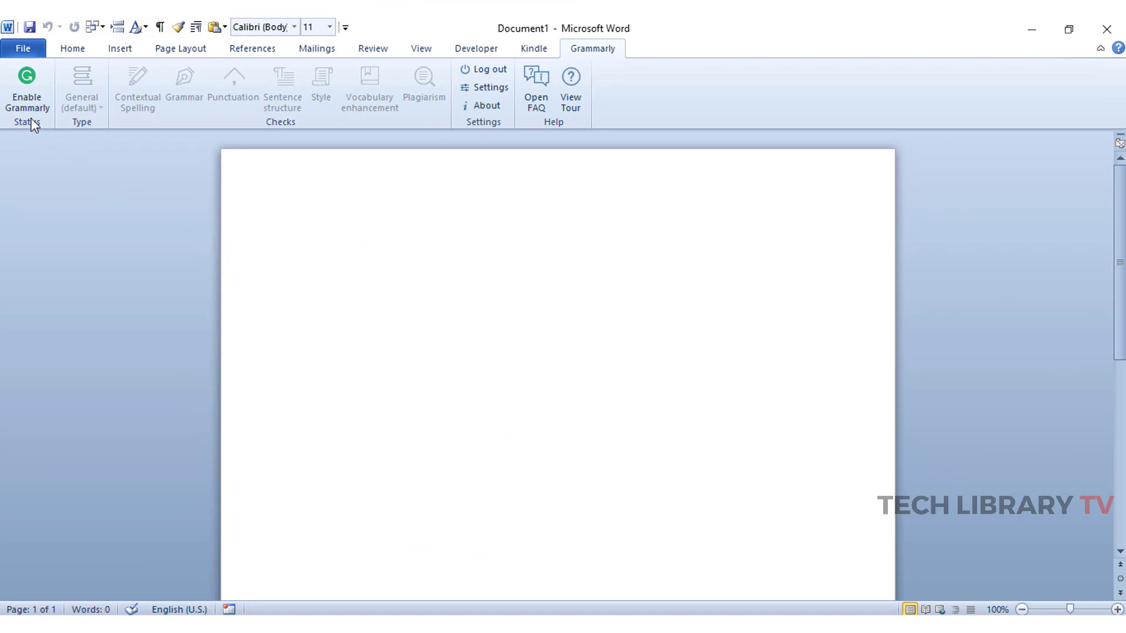
Enable Grammarly checking in Word and start the add-in's guided tour
{"action": "left_click", "coordinate": [32, 99]}
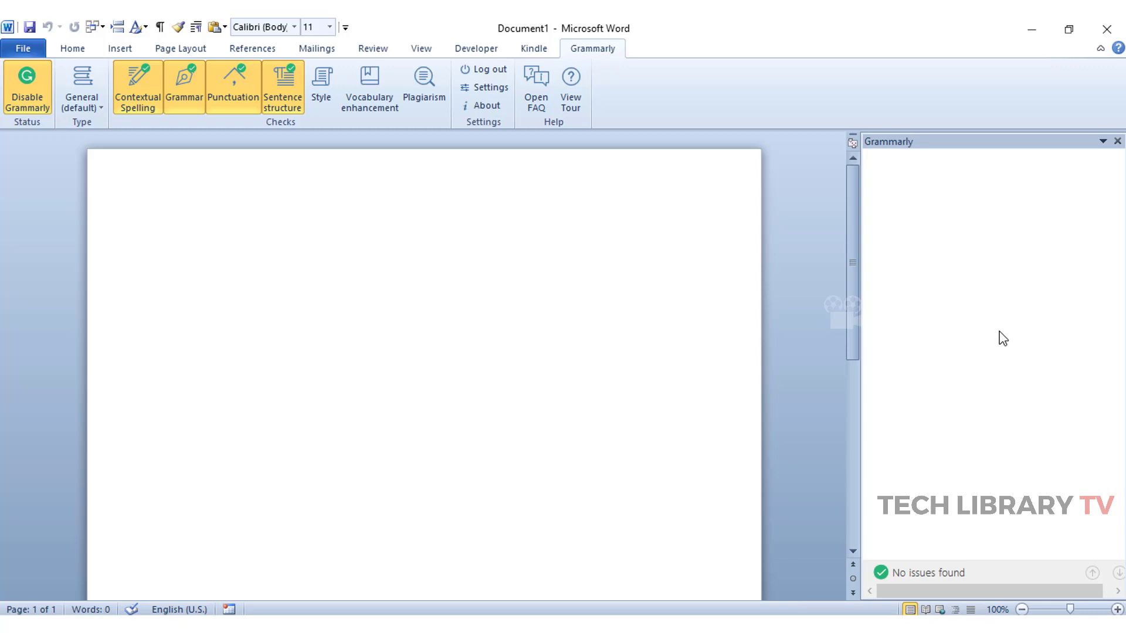
{"action": "left_click", "coordinate": [566, 91]}
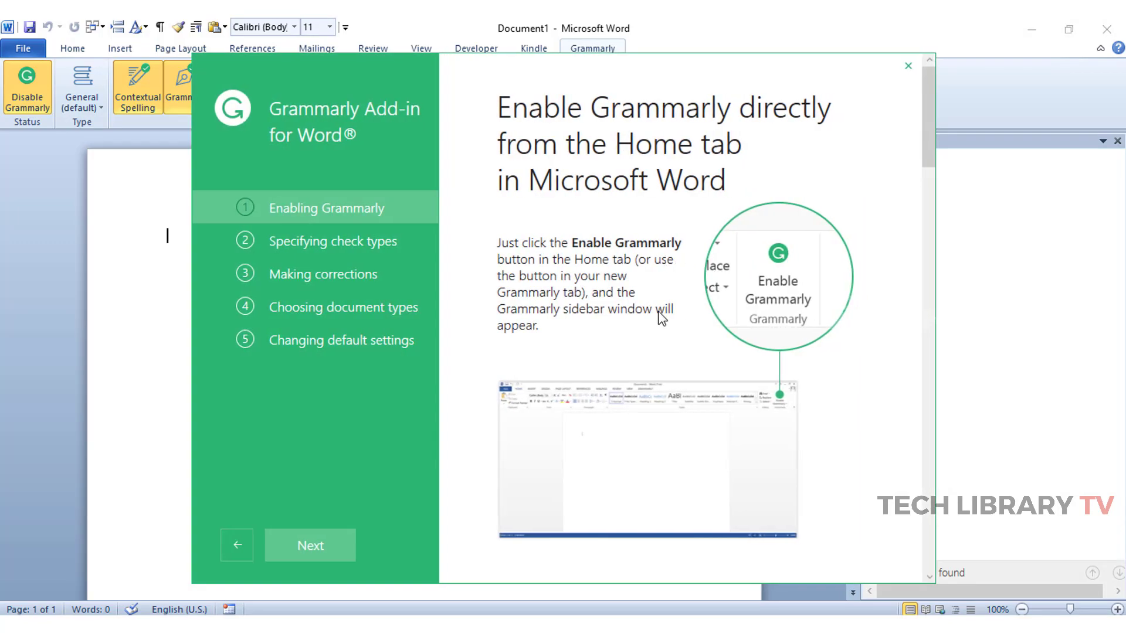
Scroll through the Grammarly tour's steps, then close the tour
{"action": "scroll", "coordinate": [660, 304], "scroll_direction": "down", "scroll_amount": 5}
{"action": "scroll", "coordinate": [659, 304], "scroll_direction": "down", "scroll_amount": 10}
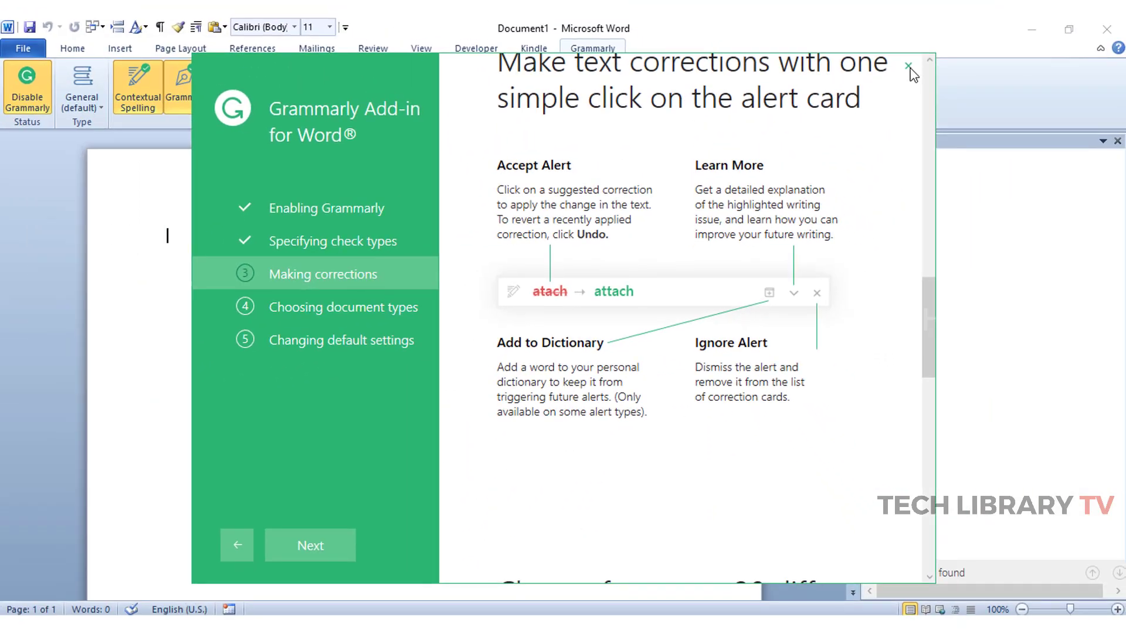
{"action": "left_click", "coordinate": [909, 66]}
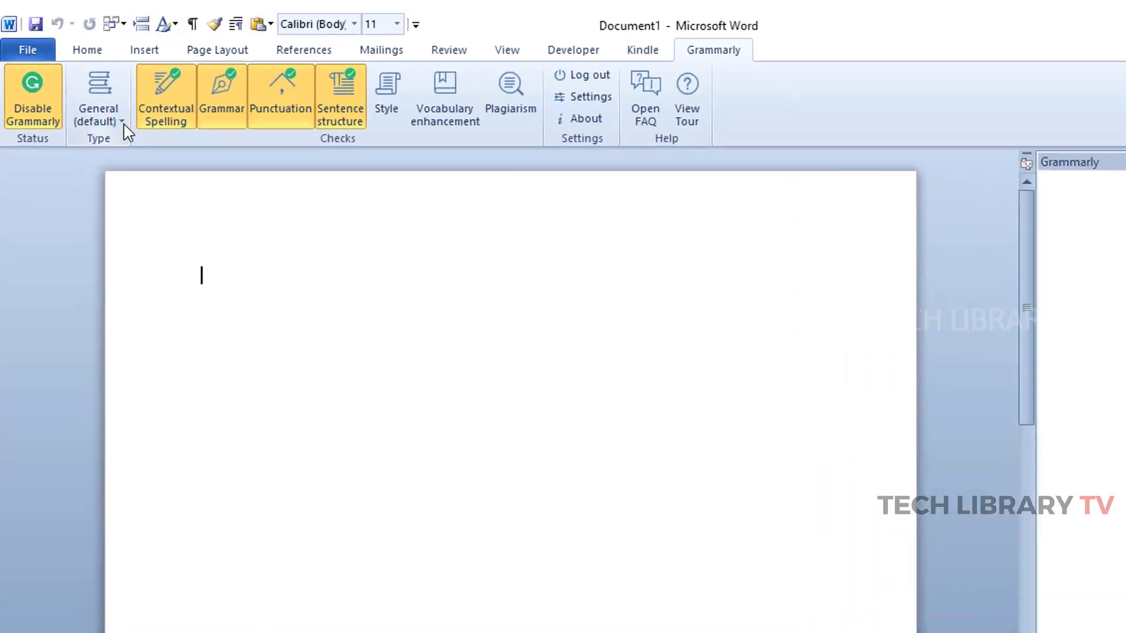
Browse the Academic and Casual document types, then dismiss the list, keeping General (default)
{"action": "left_click", "coordinate": [124, 126]}
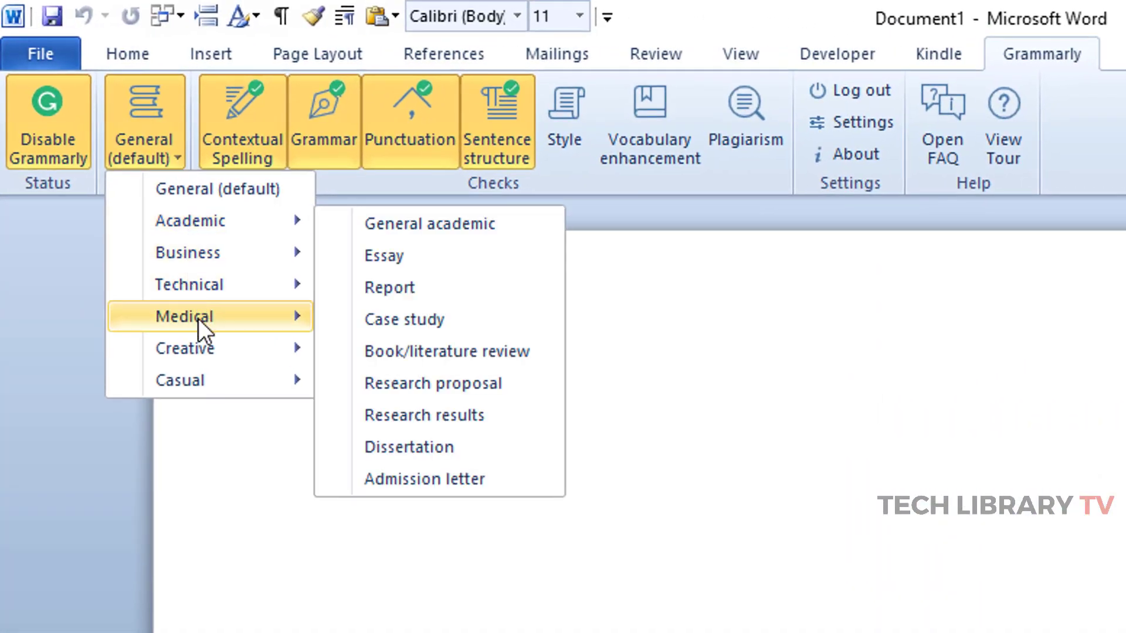
{"action": "mouse_move", "coordinate": [224, 377]}
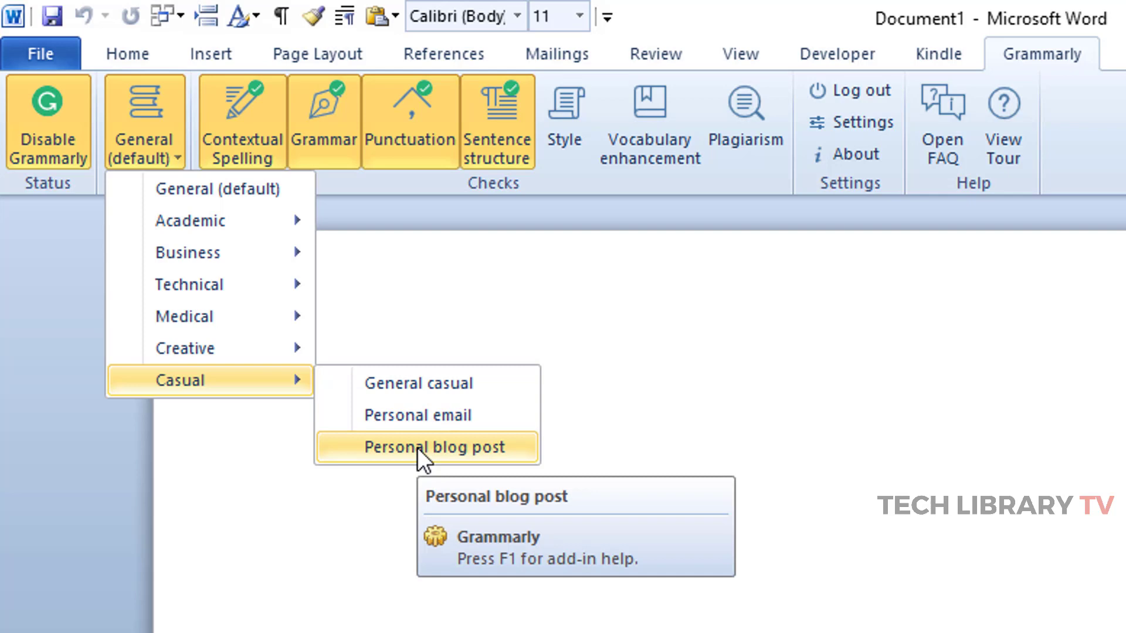
{"action": "left_click", "coordinate": [937, 434]}
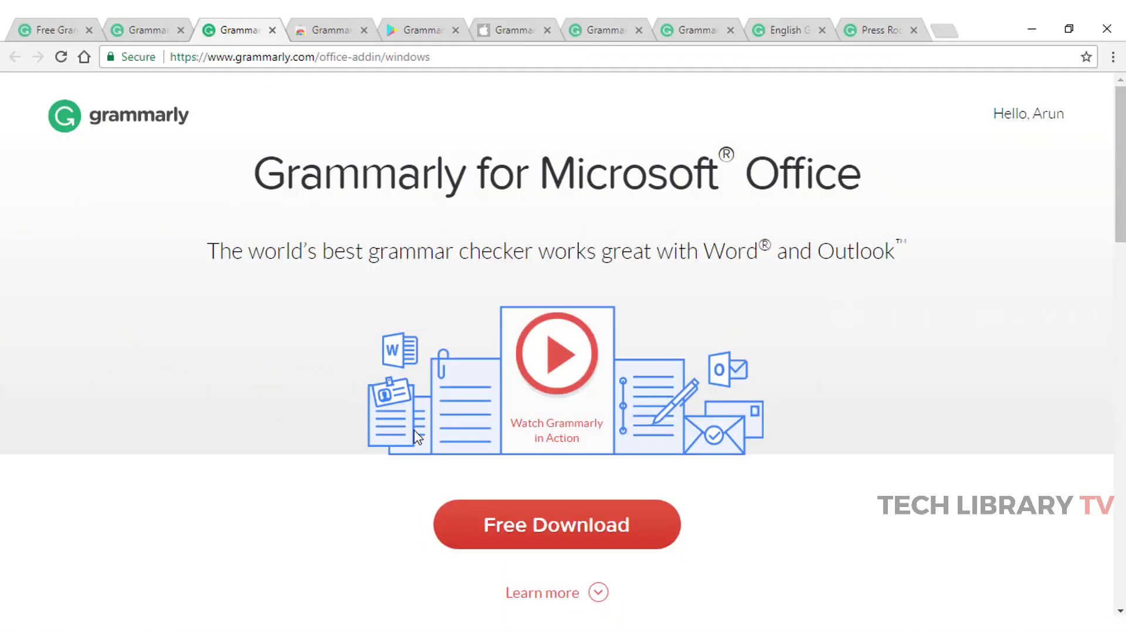
Open the Chrome Web Store listing for the Grammarly for Chrome extension
{"action": "left_click", "coordinate": [327, 26]}
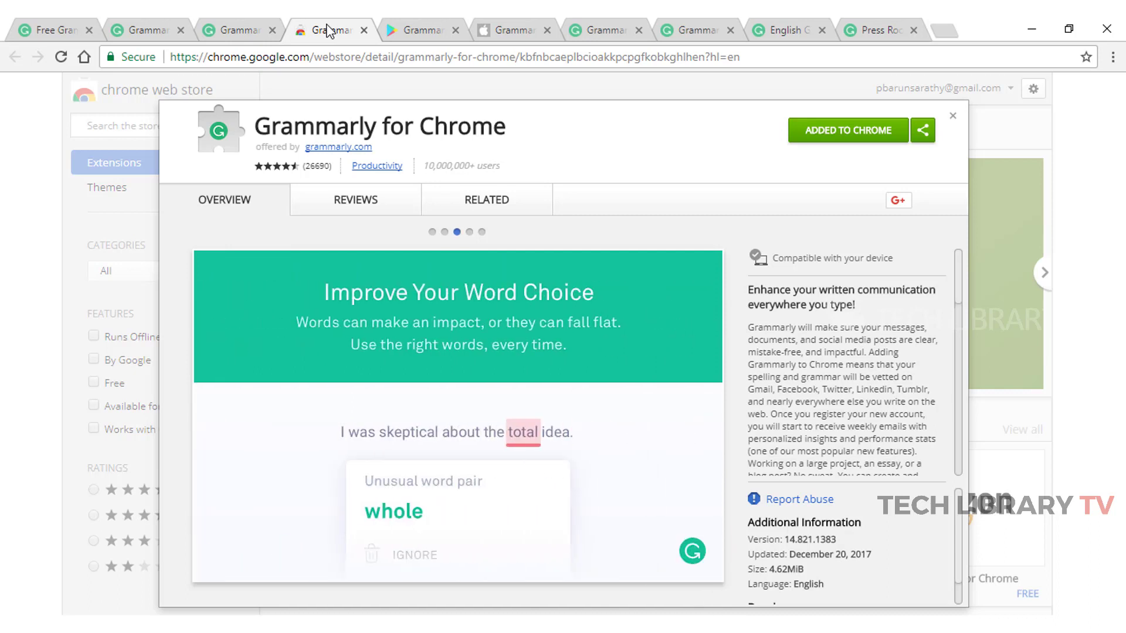
Compare the Grammarly Keyboard listings on Google Play and the App Store, ending on Google Play
{"action": "left_click", "coordinate": [412, 19]}
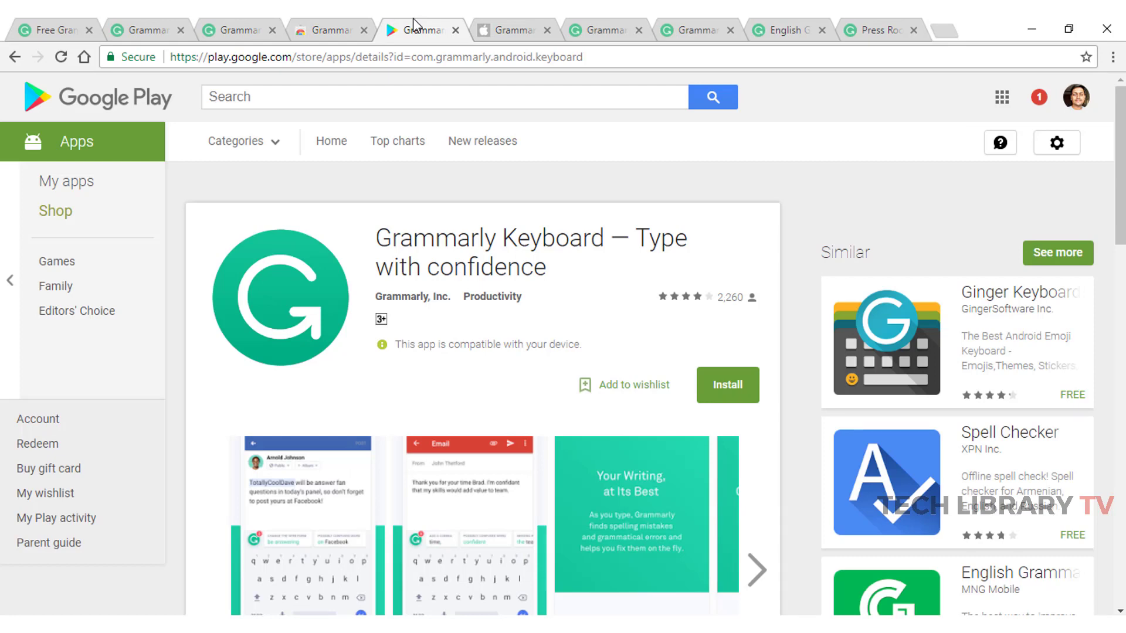
{"action": "left_click", "coordinate": [497, 25]}
{"action": "scroll", "coordinate": [546, 287], "scroll_direction": "down", "scroll_amount": 7}
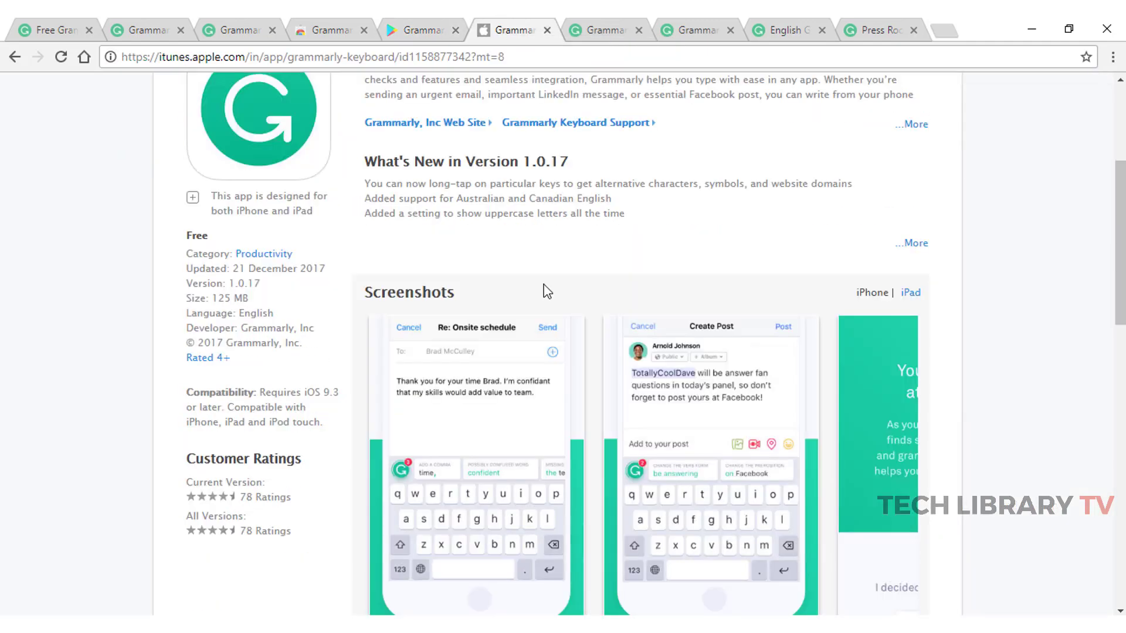
{"action": "scroll", "coordinate": [583, 284], "scroll_direction": "up", "scroll_amount": 7}
{"action": "left_click", "coordinate": [394, 26]}
{"action": "scroll", "coordinate": [523, 229], "scroll_direction": "down", "scroll_amount": 5}
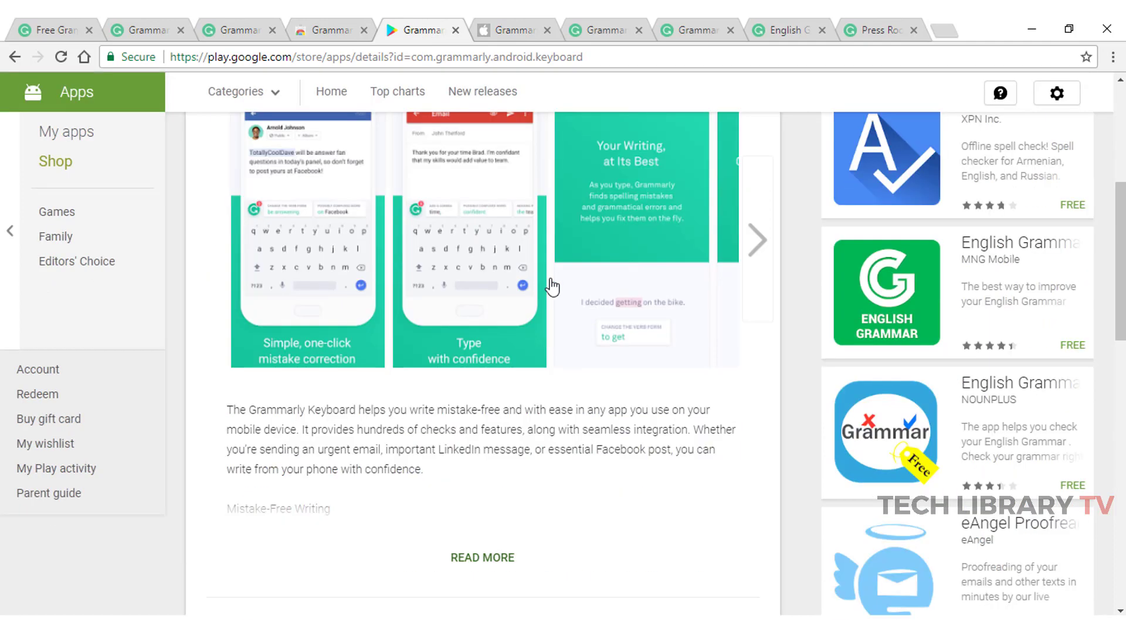
{"action": "scroll", "coordinate": [552, 214], "scroll_direction": "up", "scroll_amount": 5}
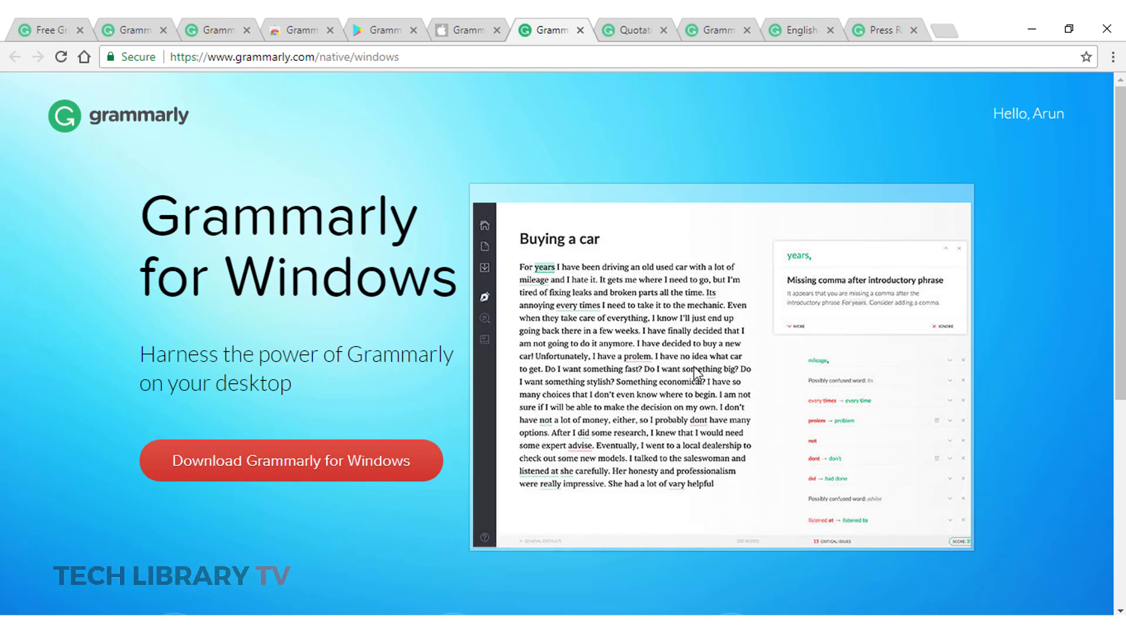
Close the extra browser tab and bring up the Grammarly for Windows page
{"action": "key", "text": "ctrl+w"}
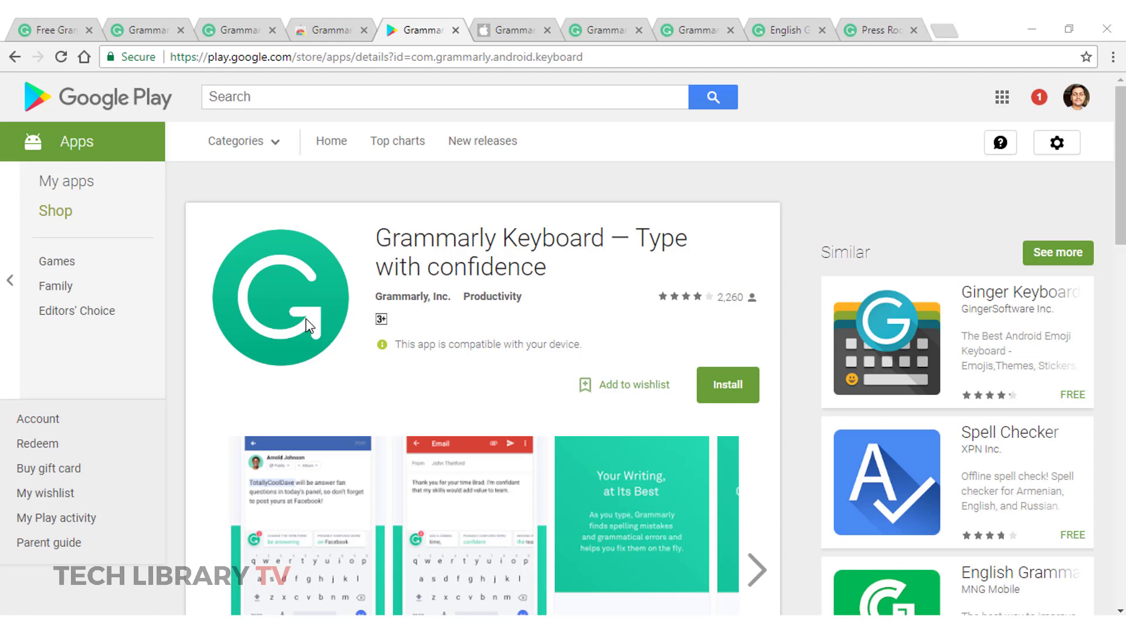
{"action": "left_click", "coordinate": [578, 28]}
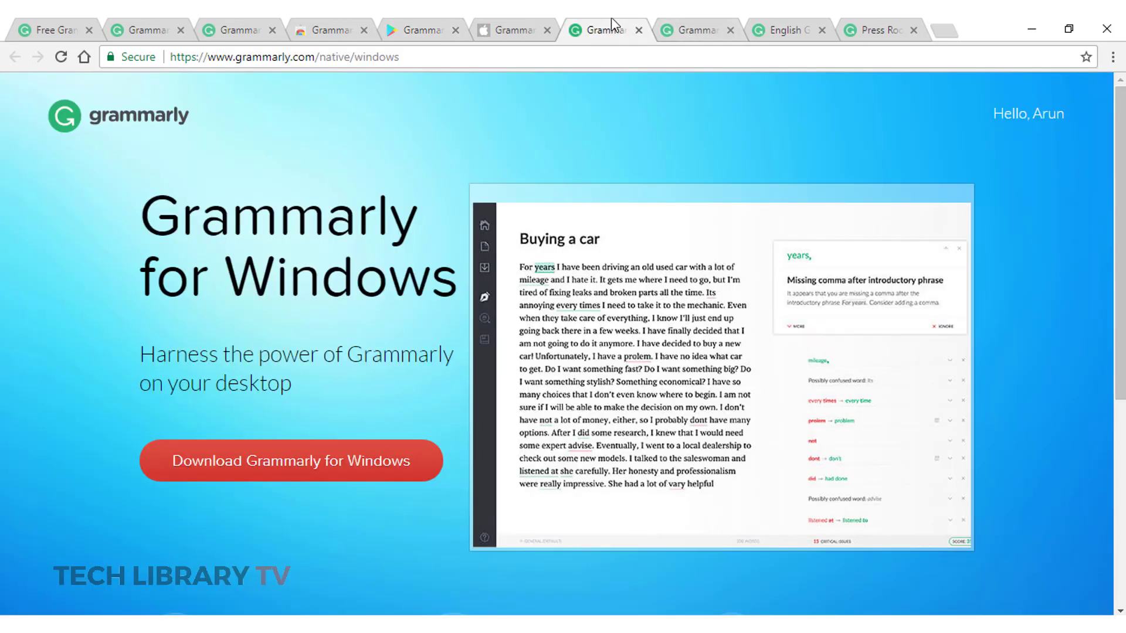
Cycle through the open blog, Handbook and About Us tabs
{"action": "left_click", "coordinate": [691, 25]}
{"action": "left_click", "coordinate": [769, 24]}
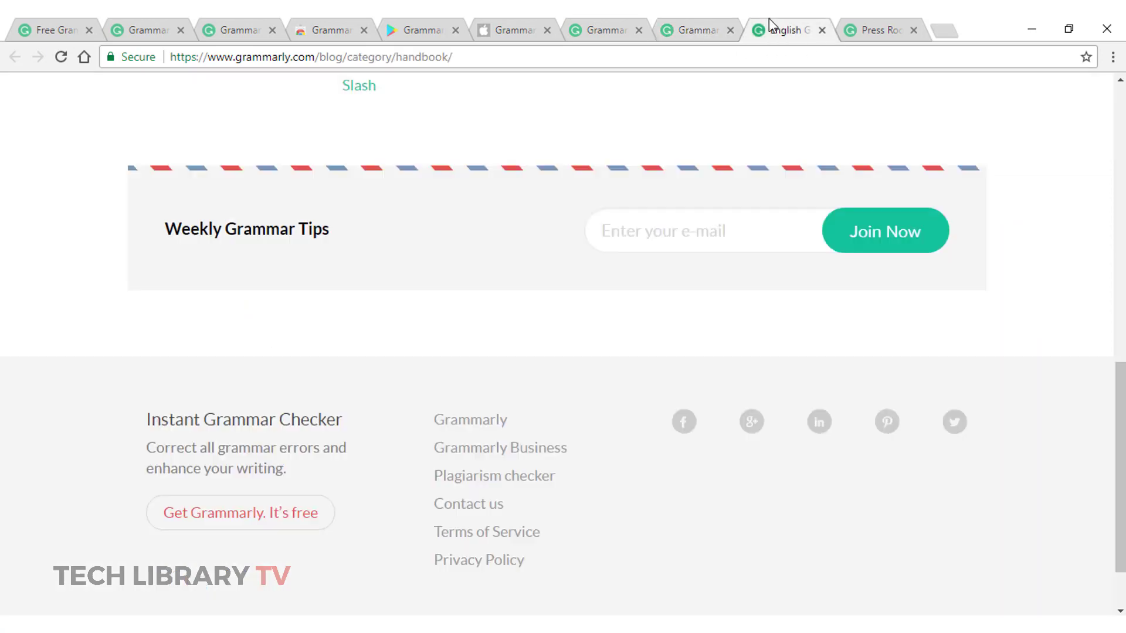
{"action": "key", "text": "ctrl+Tab"}
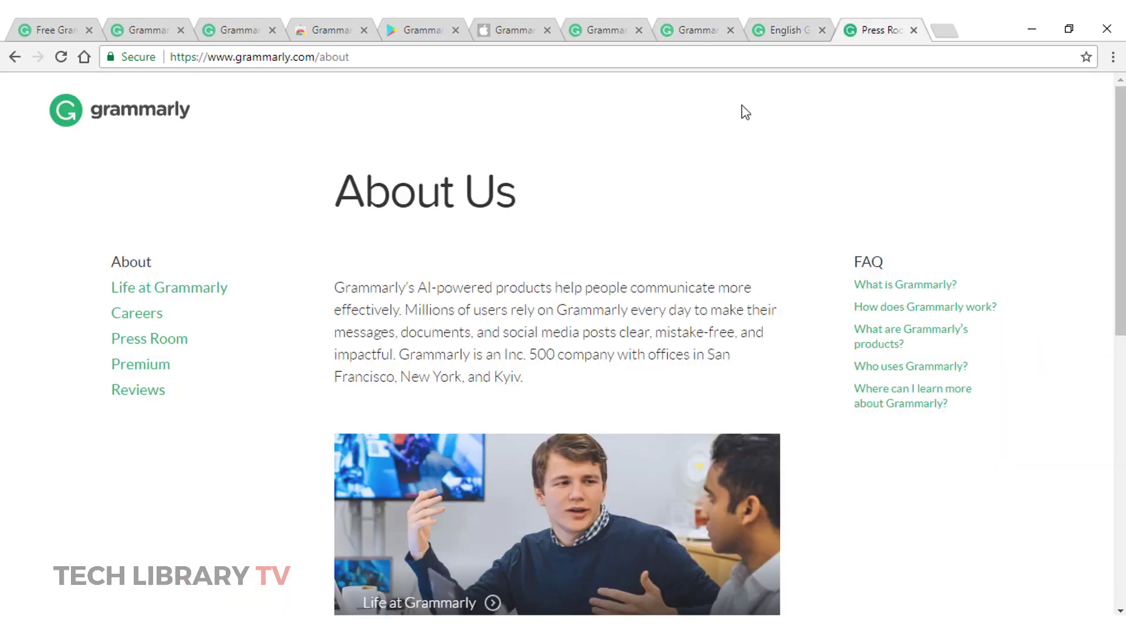
{"action": "left_click", "coordinate": [757, 26]}
{"action": "scroll", "coordinate": [559, 247], "scroll_direction": "up", "scroll_amount": 4}
{"action": "scroll", "coordinate": [554, 247], "scroll_direction": "down", "scroll_amount": 6}
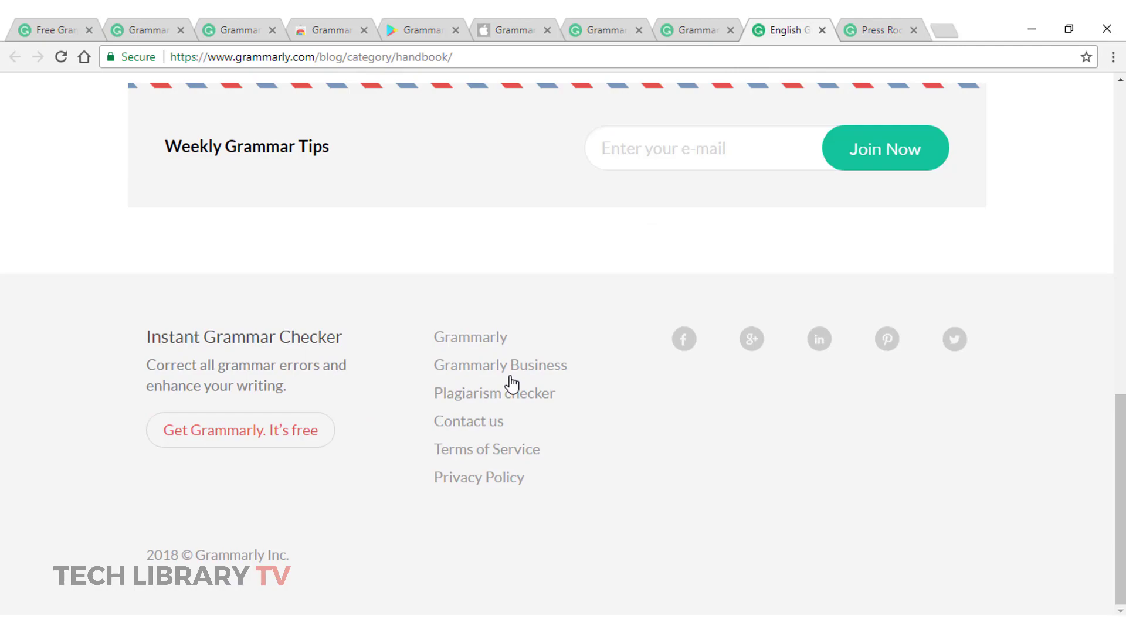
{"action": "left_click", "coordinate": [682, 23]}
{"action": "scroll", "coordinate": [646, 281], "scroll_direction": "down", "scroll_amount": 8}
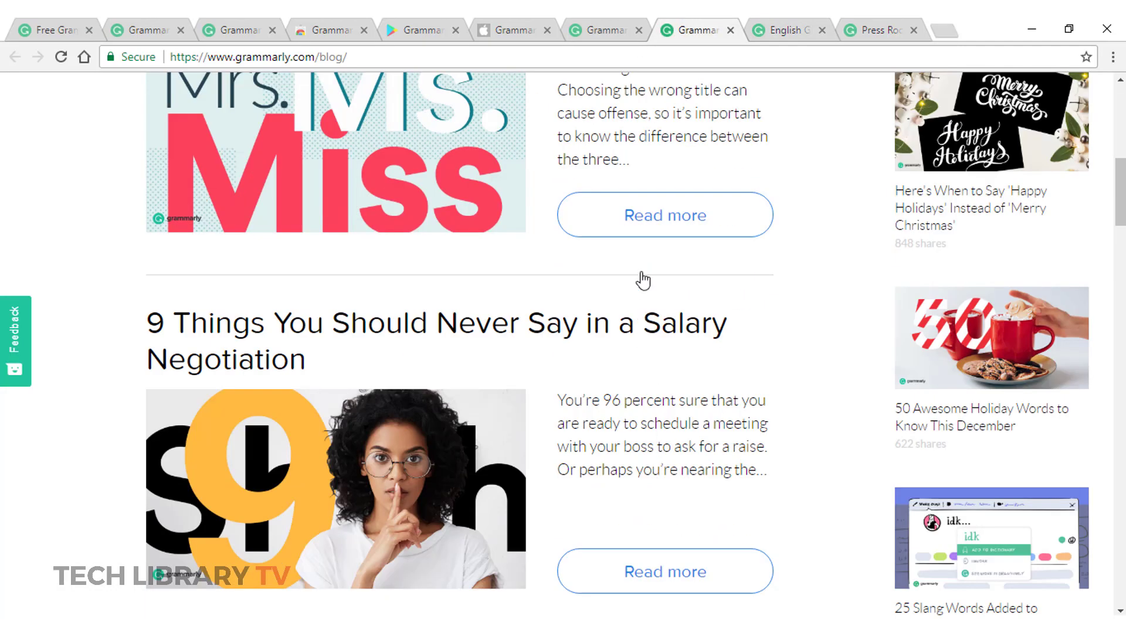
Open the Handbook from the Windows page's Services footer and browse its topic lists
{"action": "left_click", "coordinate": [572, 24]}
{"action": "scroll", "coordinate": [706, 445], "scroll_direction": "down", "scroll_amount": 6}
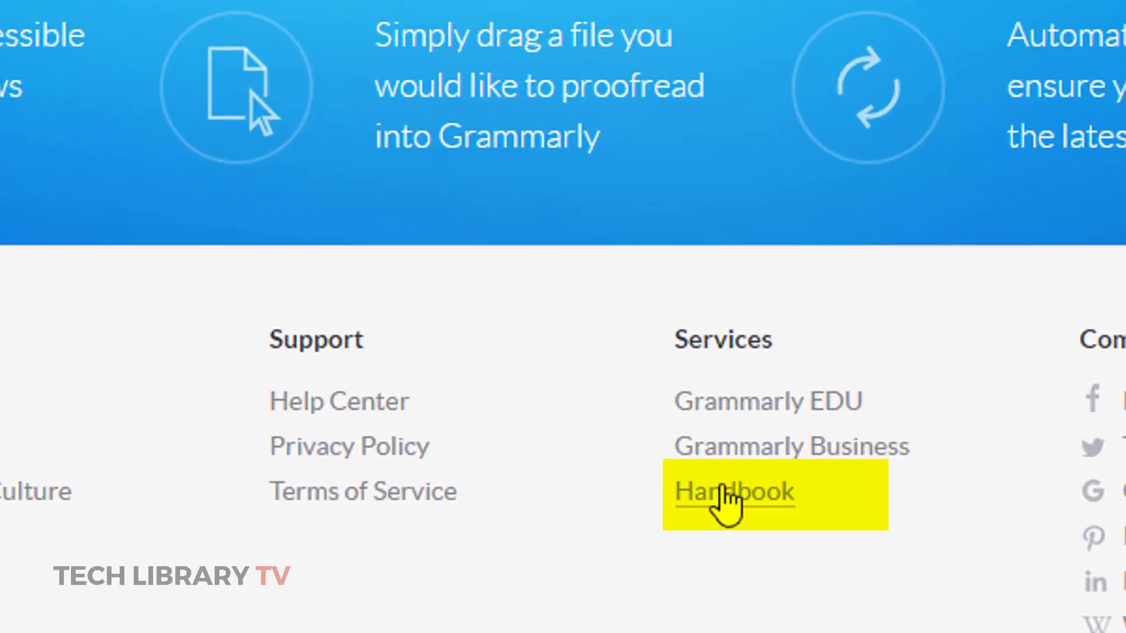
{"action": "left_click", "coordinate": [727, 492]}
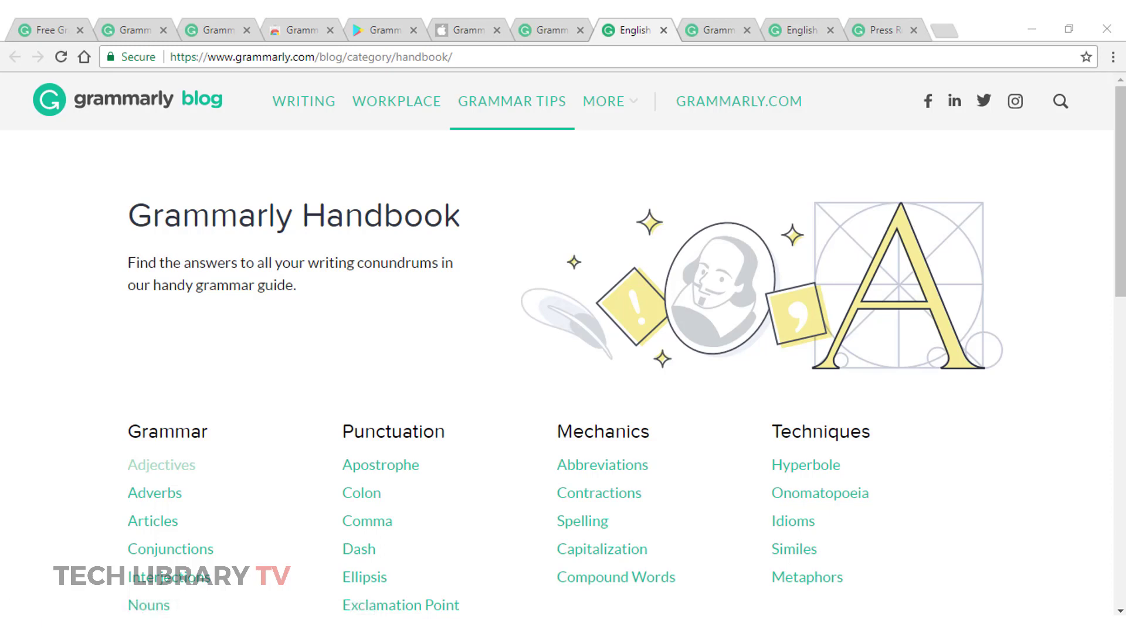
{"action": "scroll", "coordinate": [410, 305], "scroll_direction": "down", "scroll_amount": 4}
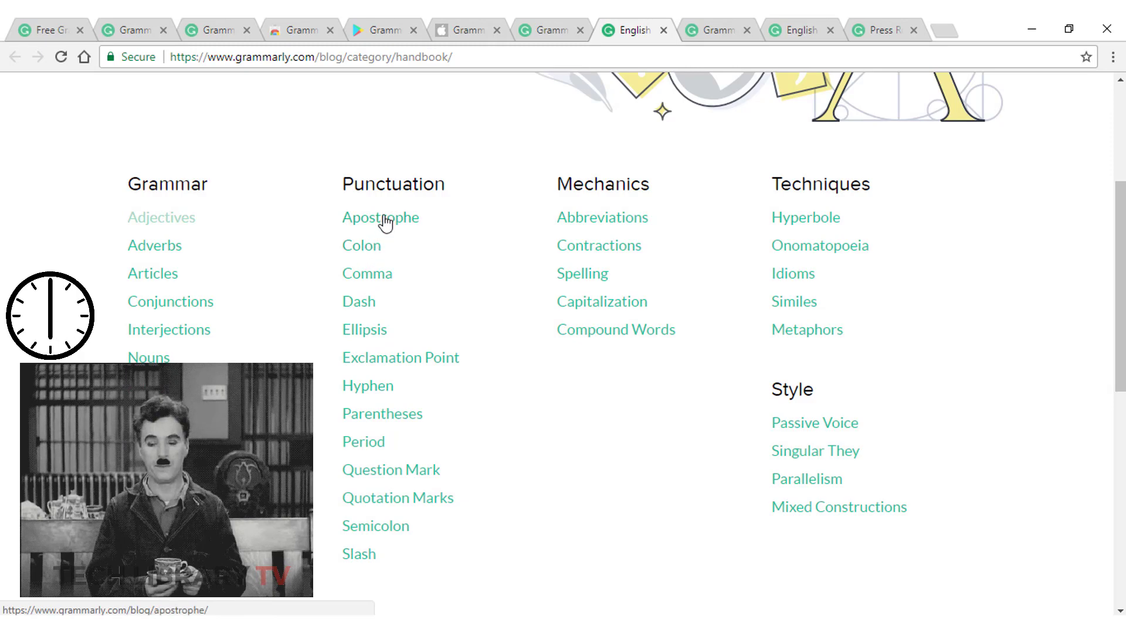
Read the Quotation Marks and Dialogue Punctuation article, then move on to another tab
{"action": "left_click", "coordinate": [422, 501]}
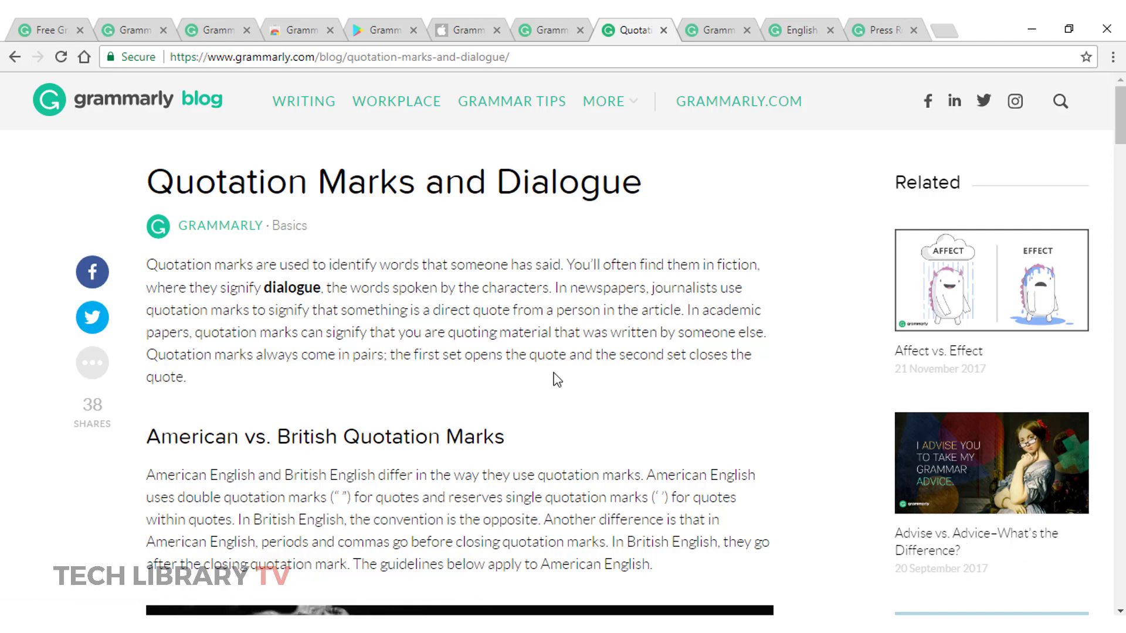
{"action": "scroll", "coordinate": [558, 380], "scroll_direction": "down", "scroll_amount": 9}
{"action": "scroll", "coordinate": [641, 291], "scroll_direction": "down", "scroll_amount": 10}
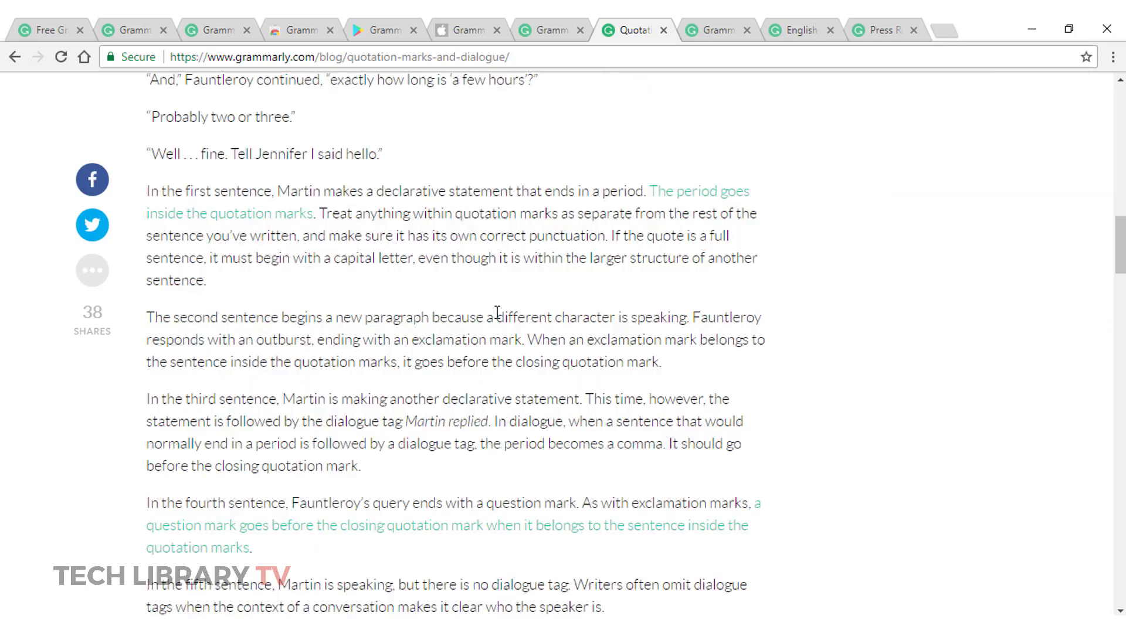
{"action": "scroll", "coordinate": [498, 315], "scroll_direction": "down", "scroll_amount": 4}
{"action": "scroll", "coordinate": [505, 322], "scroll_direction": "up", "scroll_amount": 20}
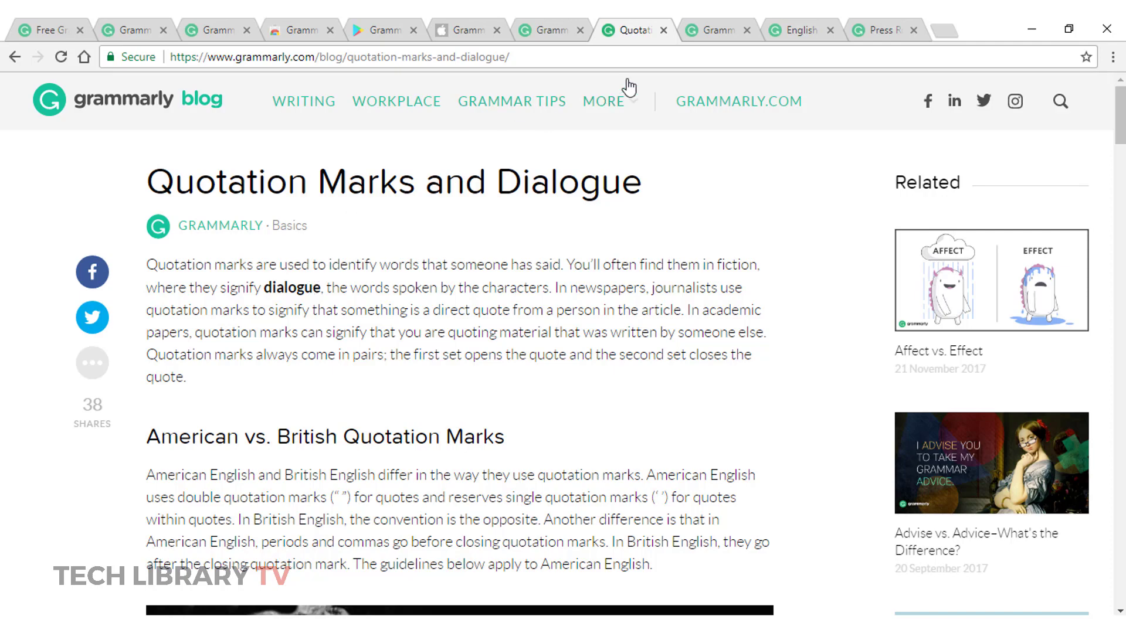
{"action": "left_click", "coordinate": [554, 21]}
Browse the Grammarly blog's recent articles, then return to the Free Grammarly homepage tab
{"action": "left_click", "coordinate": [712, 27]}
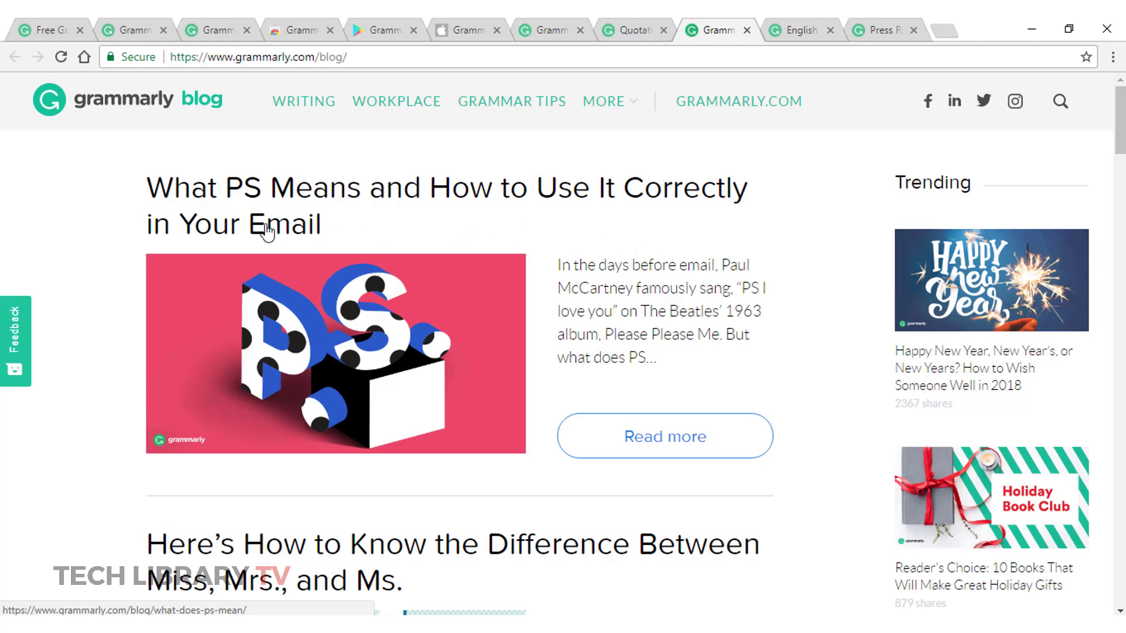
{"action": "scroll", "coordinate": [614, 326], "scroll_direction": "down", "scroll_amount": 5}
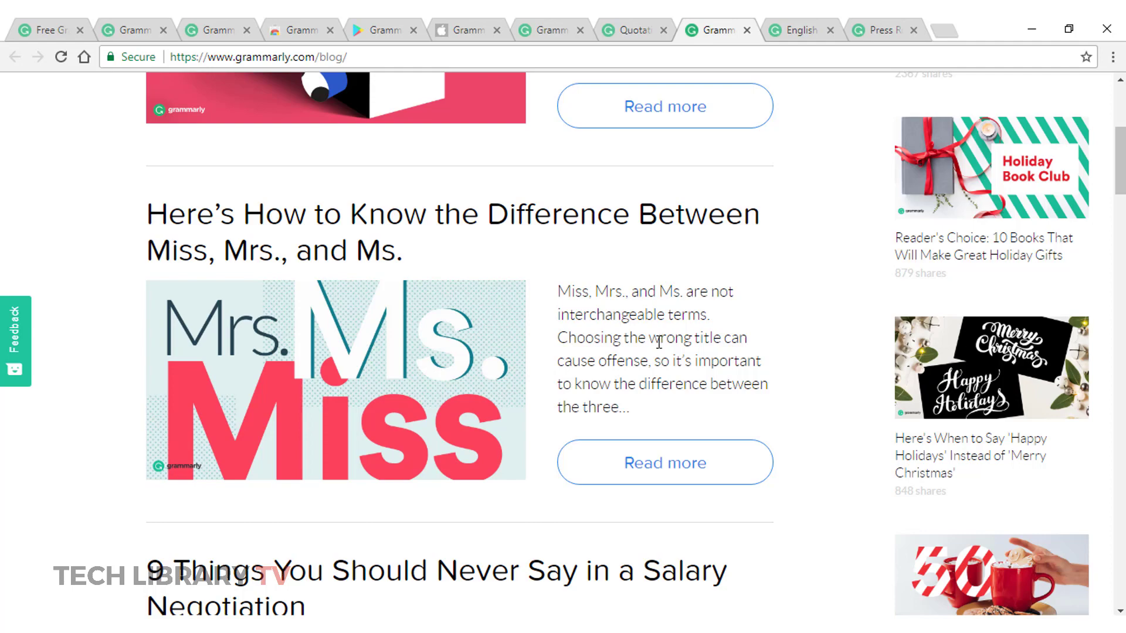
{"action": "scroll", "coordinate": [452, 382], "scroll_direction": "down", "scroll_amount": 4}
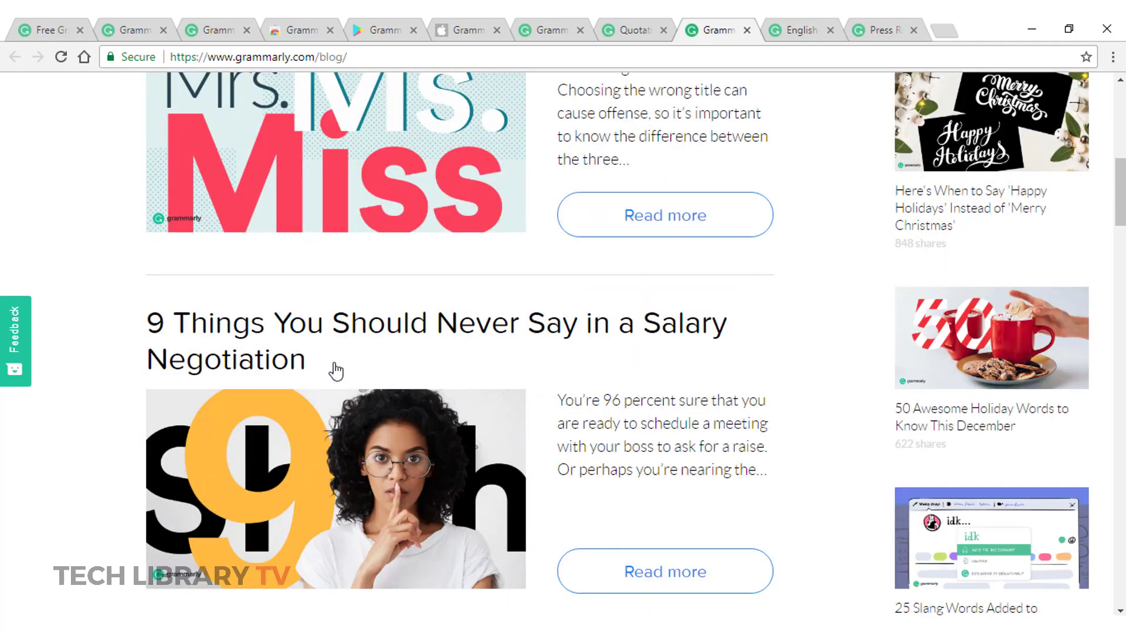
{"action": "scroll", "coordinate": [334, 372], "scroll_direction": "down", "scroll_amount": 8}
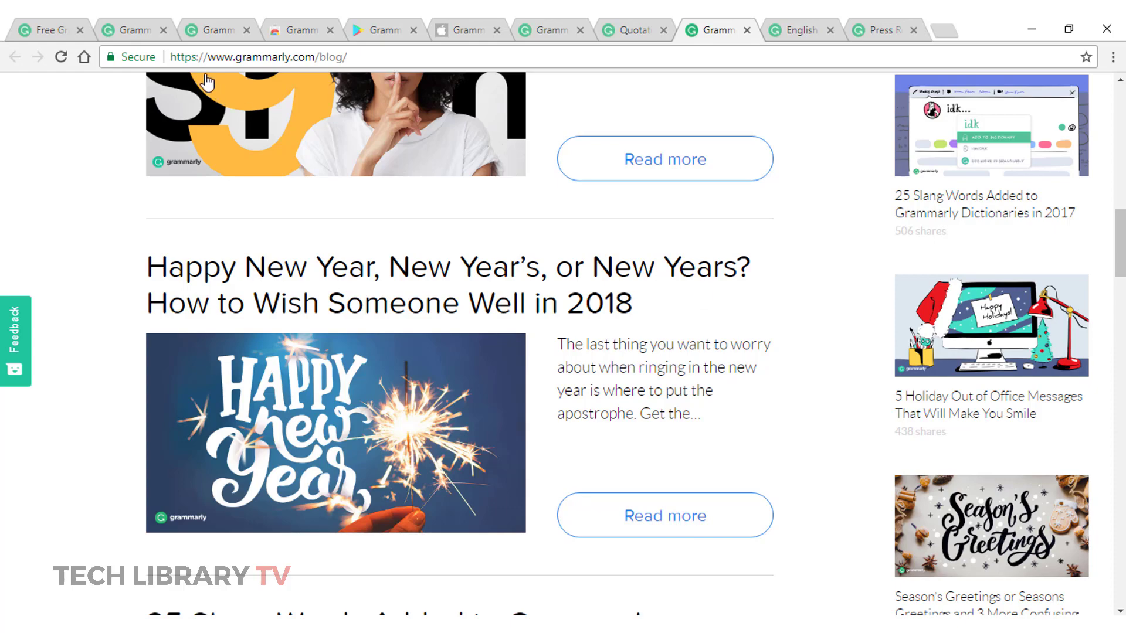
{"action": "left_click", "coordinate": [44, 29]}
{"action": "scroll", "coordinate": [484, 265], "scroll_direction": "down", "scroll_amount": 1}
{"action": "scroll", "coordinate": [824, 356], "scroll_direction": "down", "scroll_amount": 15}
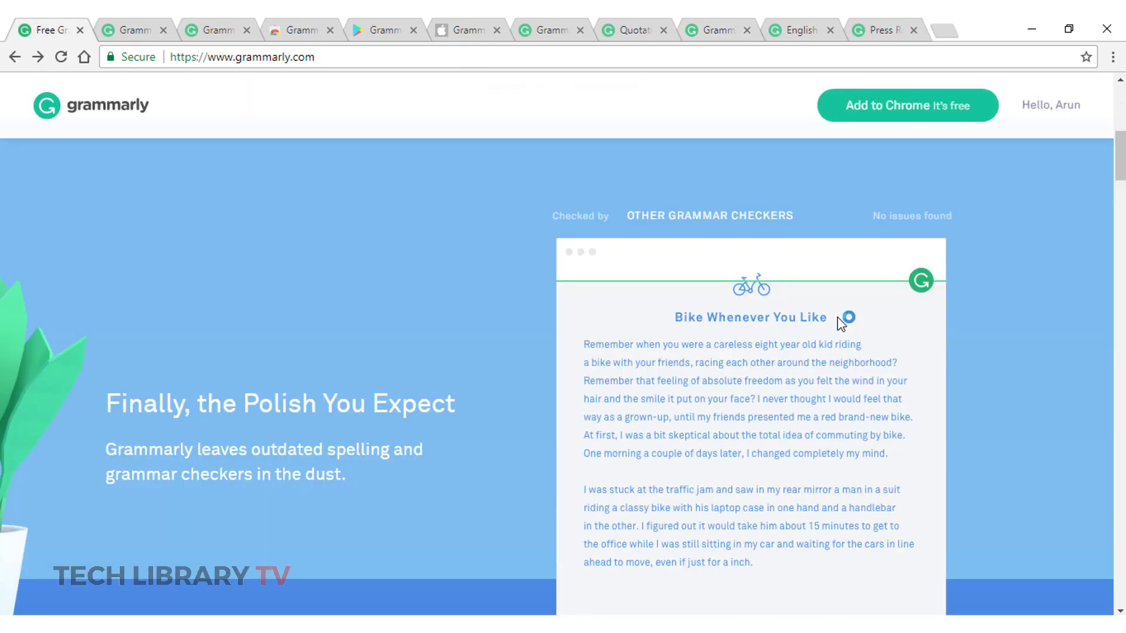
{"action": "scroll", "coordinate": [573, 311], "scroll_direction": "down", "scroll_amount": 10}
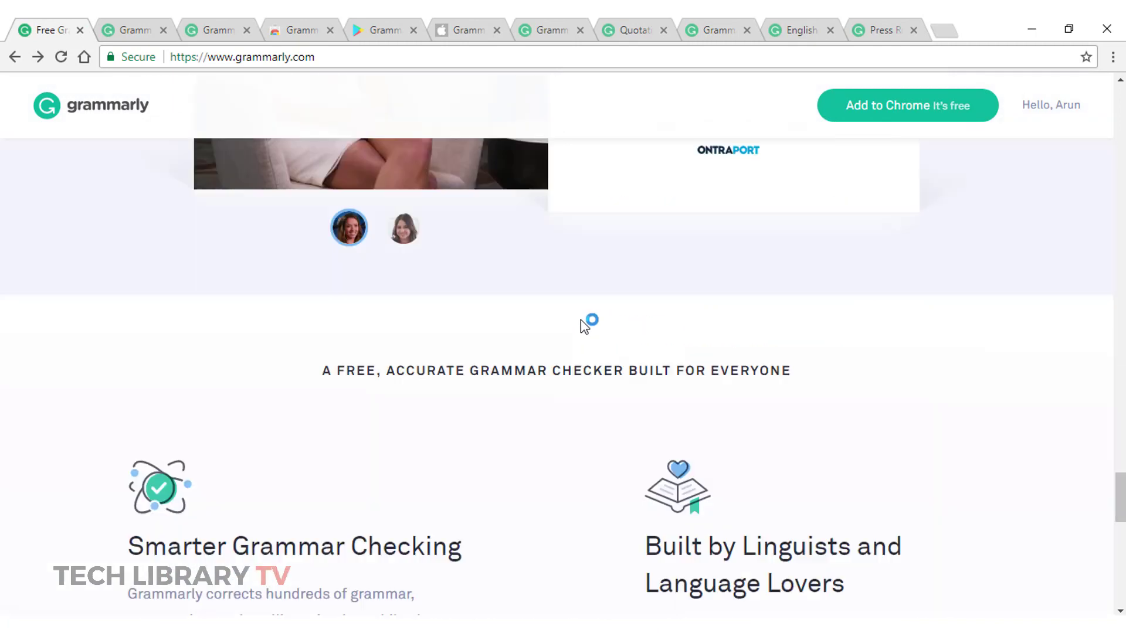
{"action": "scroll", "coordinate": [611, 339], "scroll_direction": "up", "scroll_amount": 5}
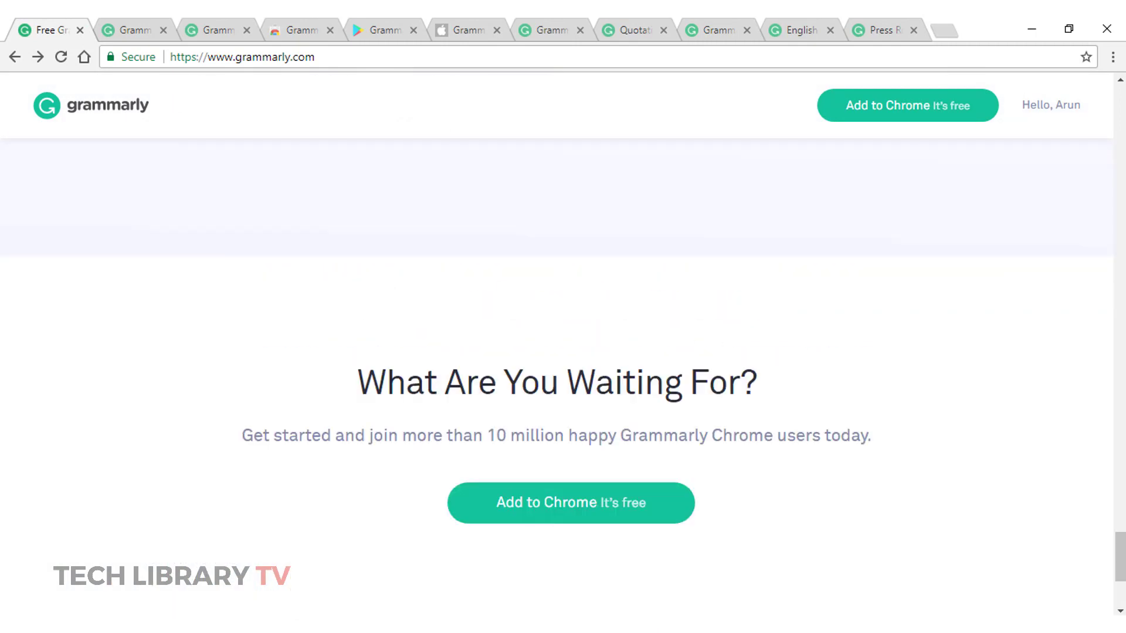